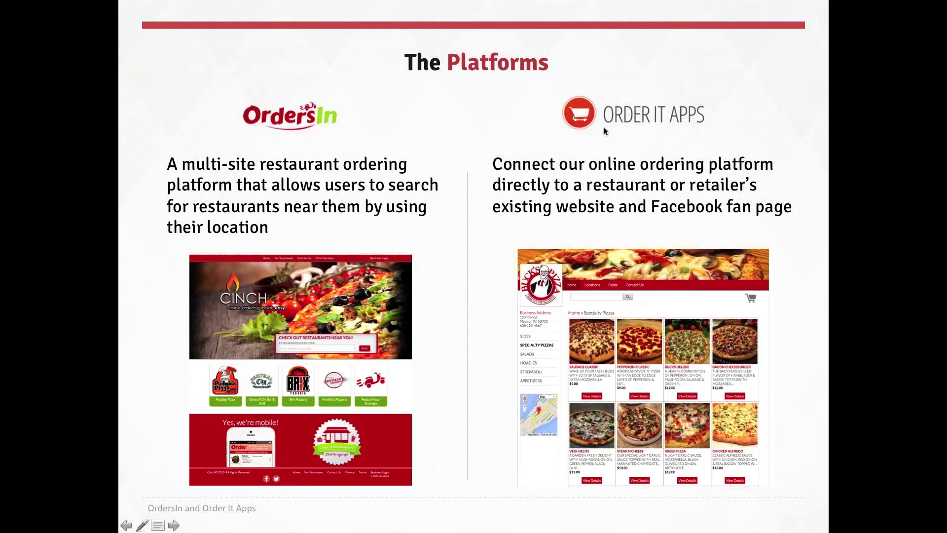
Advance to the System Demo slide and bring Chrome with the Cinch ordering site to the front.
{"action": "left_click", "coordinate": [604, 129]}
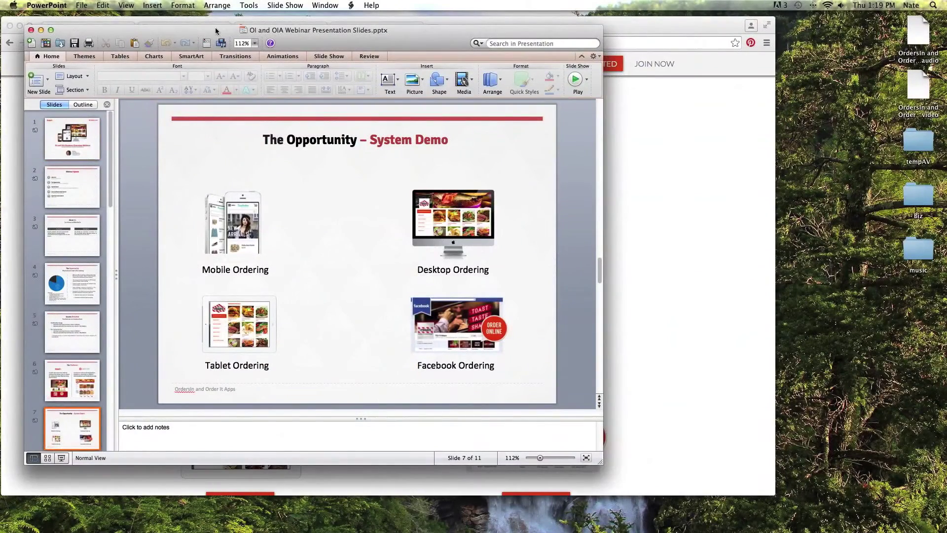
{"action": "left_click_drag", "start_coordinate": [98, 33], "coordinate": [118, 42]}
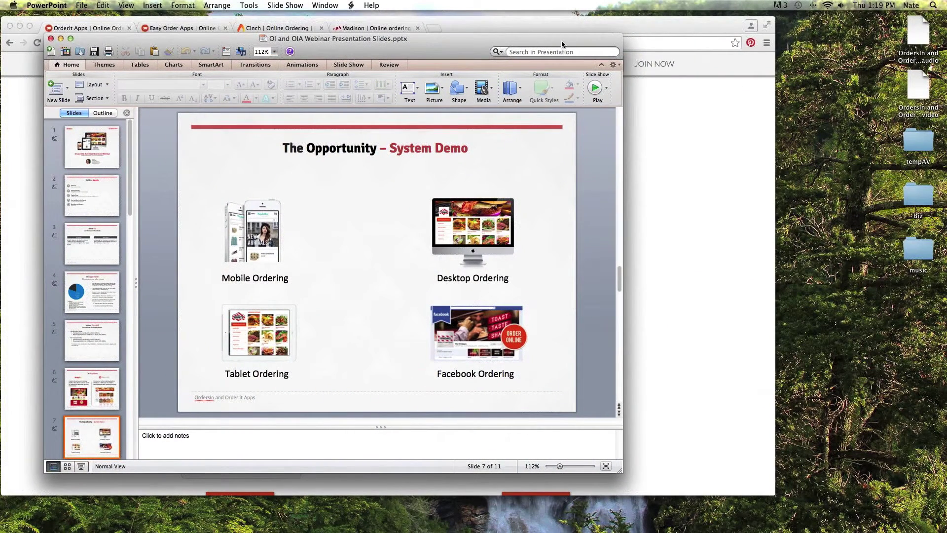
{"action": "left_click_drag", "start_coordinate": [562, 41], "coordinate": [532, 92]}
{"action": "left_click", "coordinate": [553, 27]}
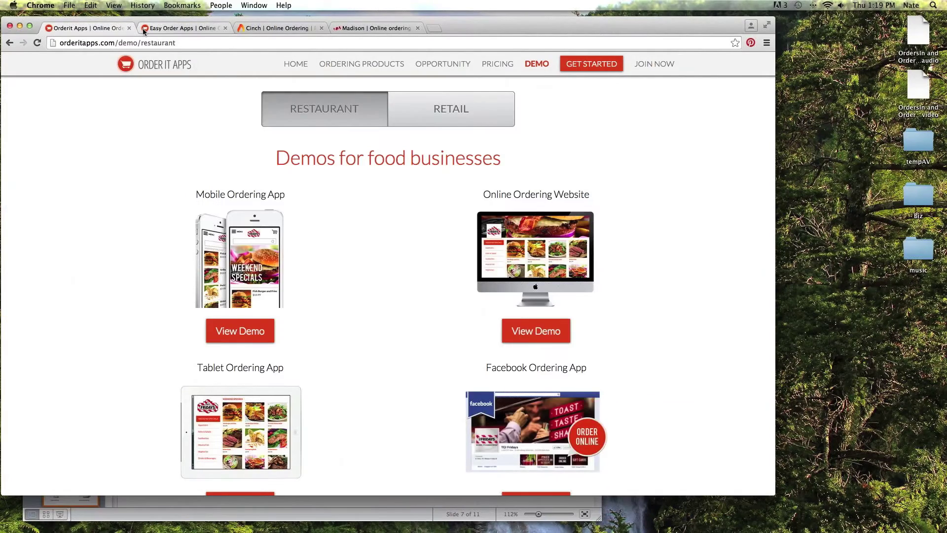
{"action": "left_click", "coordinate": [251, 29]}
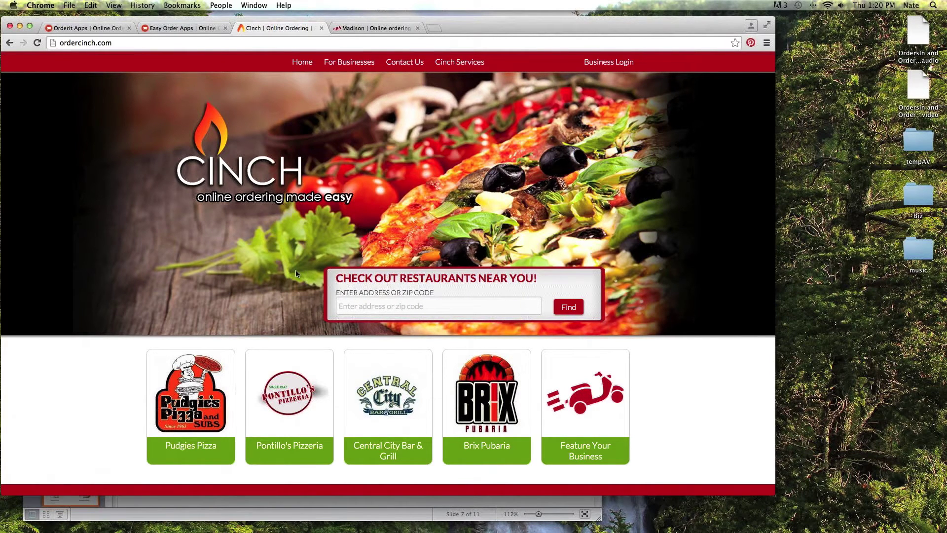
{"action": "scroll", "coordinate": [288, 205], "scroll_direction": "down", "scroll_amount": 1}
{"action": "scroll", "coordinate": [288, 207], "scroll_direction": "down", "scroll_amount": 4}
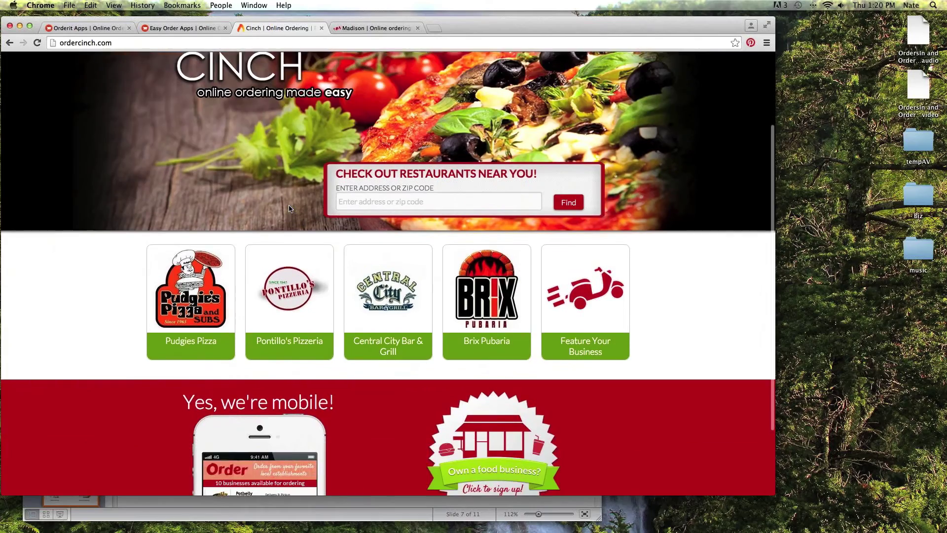
{"action": "scroll", "coordinate": [296, 214], "scroll_direction": "up", "scroll_amount": 4}
{"action": "scroll", "coordinate": [305, 221], "scroll_direction": "down", "scroll_amount": 4}
{"action": "scroll", "coordinate": [305, 225], "scroll_direction": "down", "scroll_amount": 2}
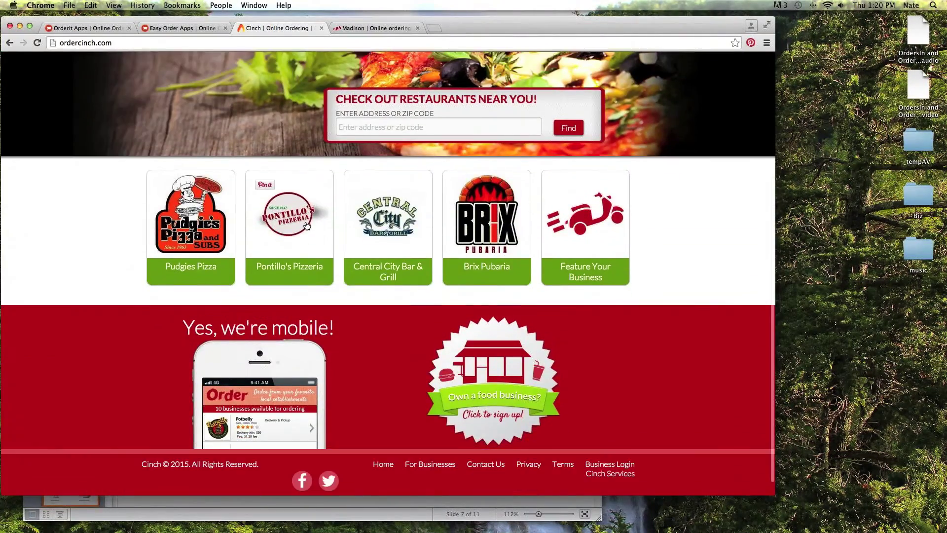
{"action": "scroll", "coordinate": [310, 292], "scroll_direction": "up", "scroll_amount": 5}
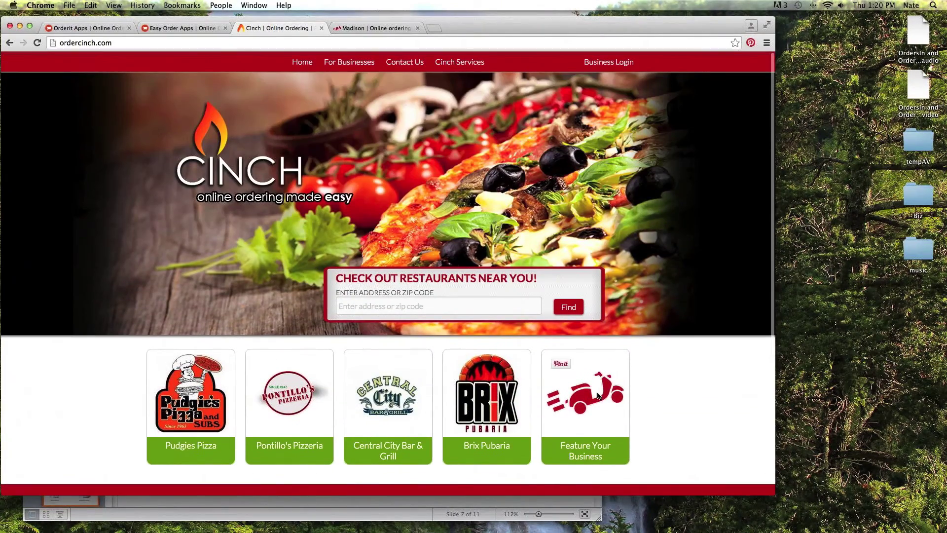
{"action": "scroll", "coordinate": [467, 381], "scroll_direction": "down", "scroll_amount": 3}
{"action": "scroll", "coordinate": [468, 380], "scroll_direction": "down", "scroll_amount": 3}
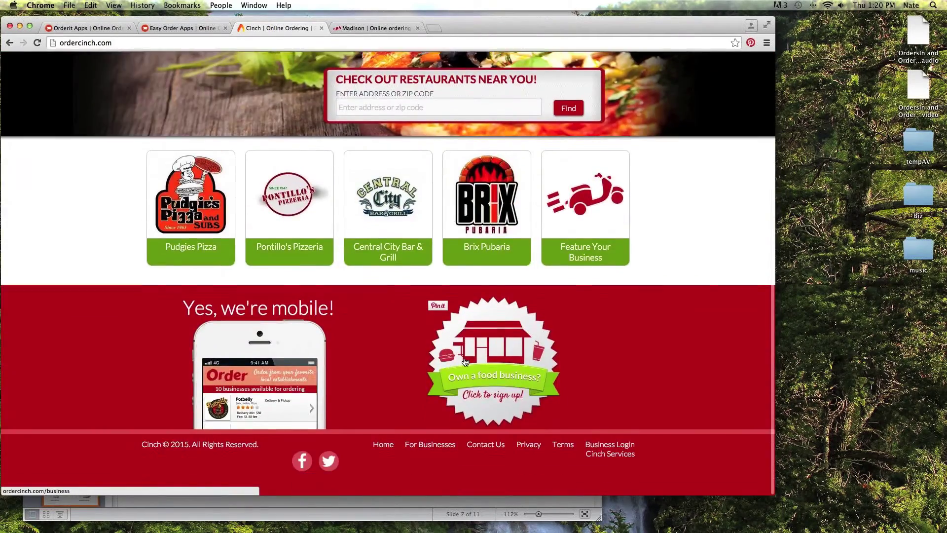
{"action": "scroll", "coordinate": [466, 370], "scroll_direction": "up", "scroll_amount": 4}
{"action": "scroll", "coordinate": [465, 361], "scroll_direction": "down", "scroll_amount": 2}
{"action": "scroll", "coordinate": [464, 362], "scroll_direction": "up", "scroll_amount": 3}
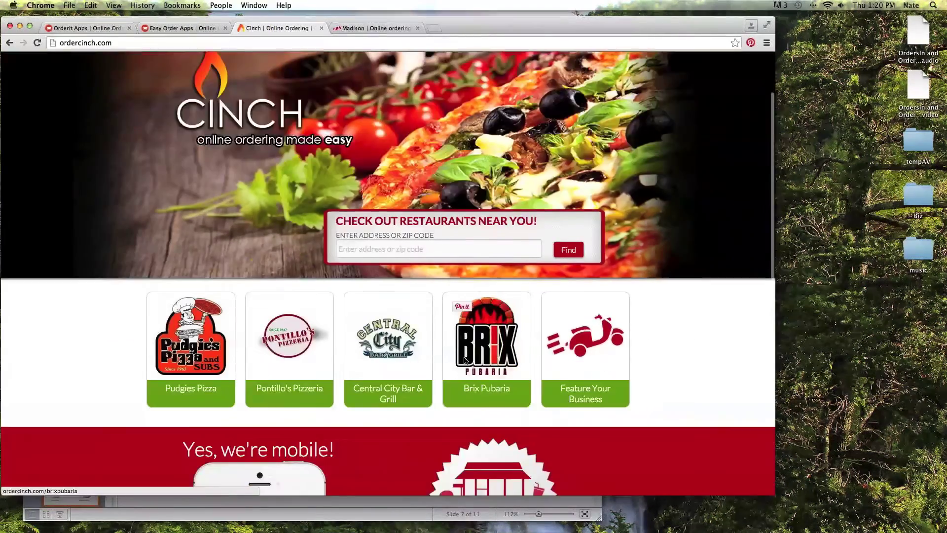
{"action": "scroll", "coordinate": [463, 357], "scroll_direction": "down", "scroll_amount": 4}
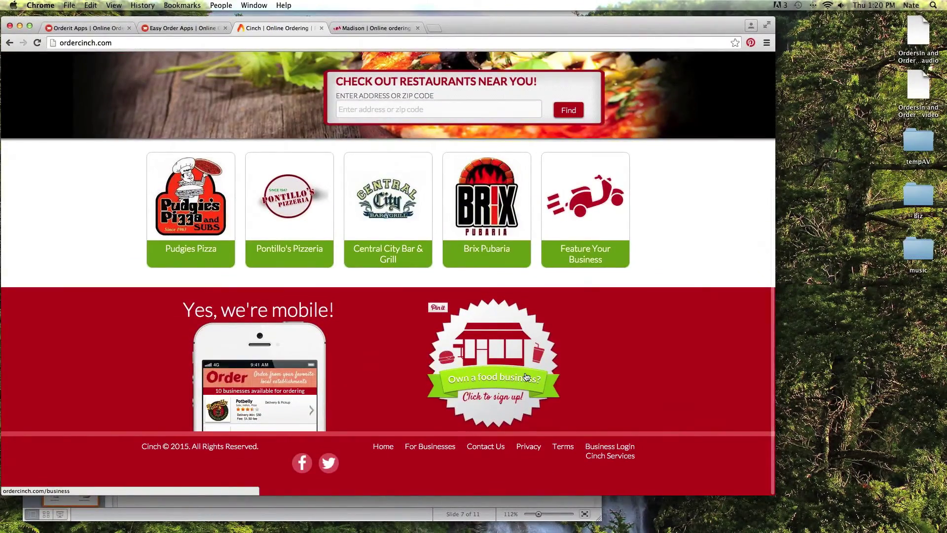
{"action": "scroll", "coordinate": [518, 377], "scroll_direction": "up", "scroll_amount": 3}
{"action": "scroll", "coordinate": [525, 376], "scroll_direction": "up", "scroll_amount": 2}
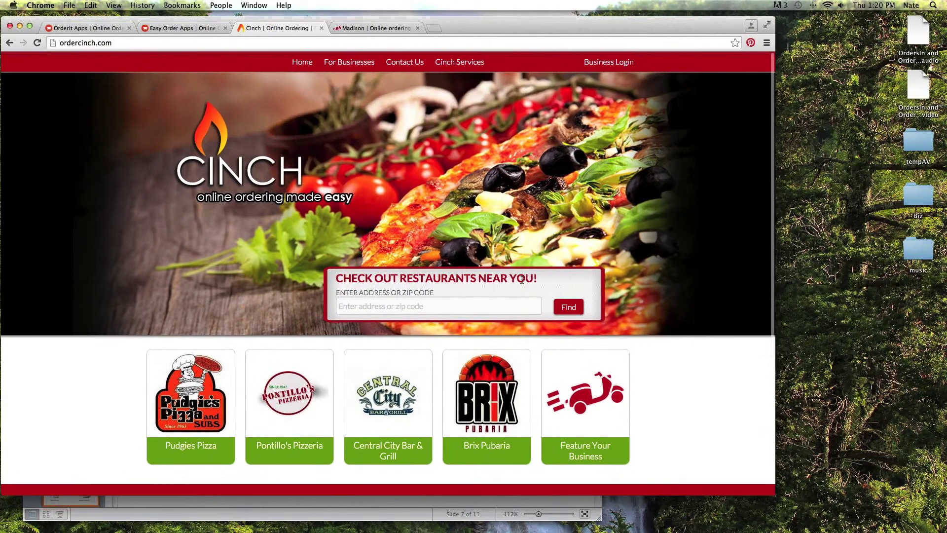
{"action": "scroll", "coordinate": [443, 251], "scroll_direction": "down", "scroll_amount": 2}
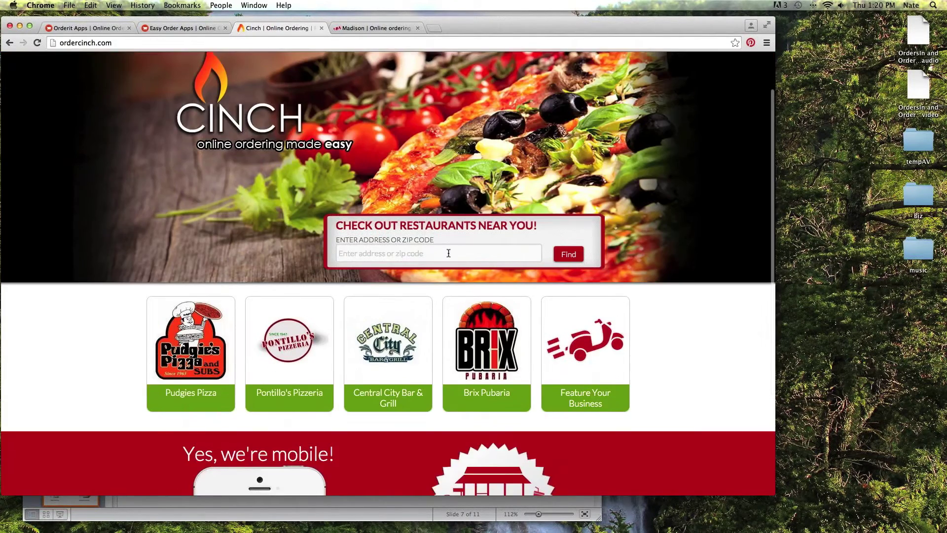
{"action": "scroll", "coordinate": [445, 251], "scroll_direction": "up", "scroll_amount": 2}
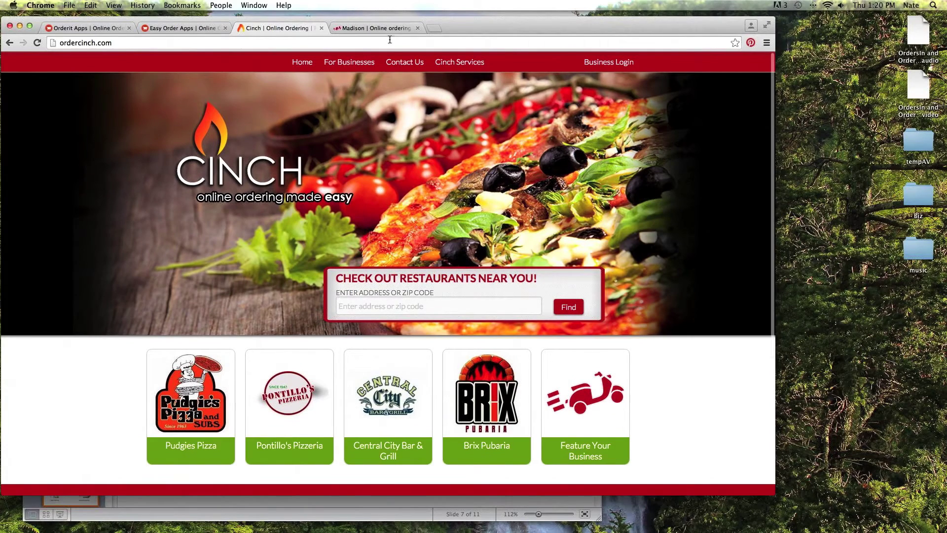
On the MadtownOrders site, search restaurants for zip code 77062.
{"action": "left_click", "coordinate": [380, 27]}
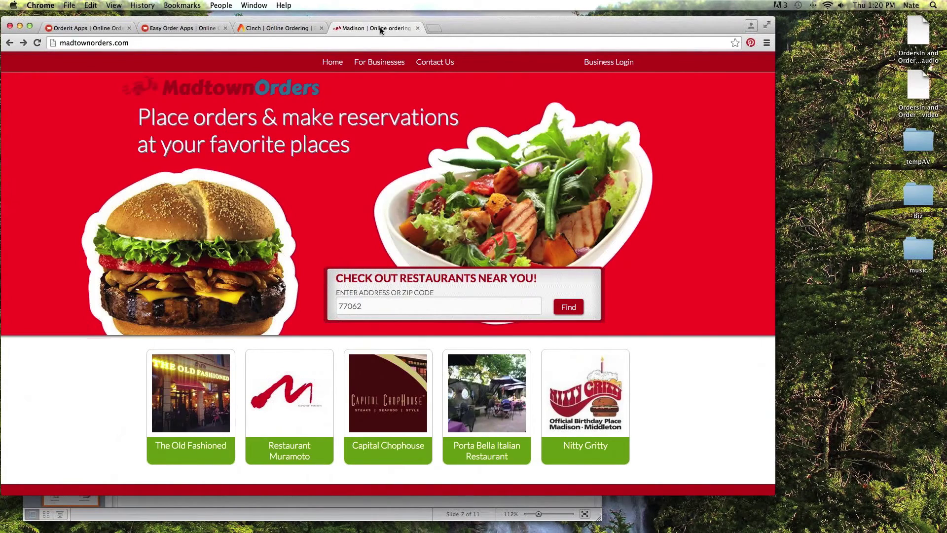
{"action": "scroll", "coordinate": [481, 114], "scroll_direction": "down", "scroll_amount": 1}
{"action": "scroll", "coordinate": [306, 131], "scroll_direction": "down", "scroll_amount": 3}
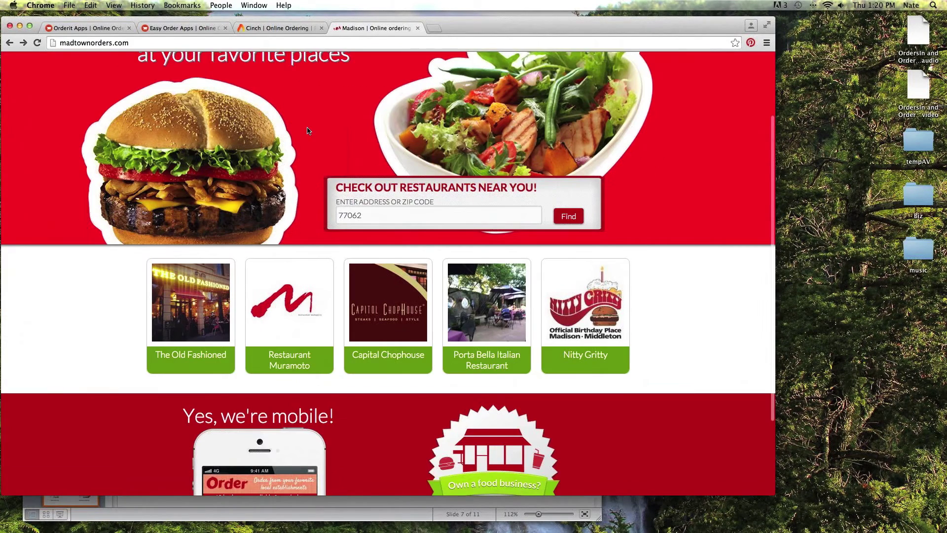
{"action": "scroll", "coordinate": [306, 131], "scroll_direction": "down", "scroll_amount": 1}
{"action": "scroll", "coordinate": [307, 131], "scroll_direction": "down", "scroll_amount": 2}
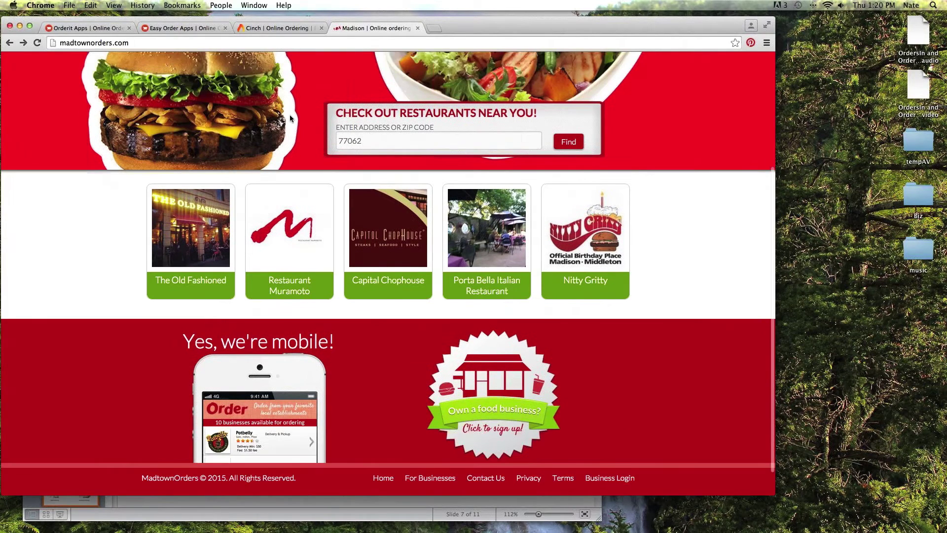
{"action": "scroll", "coordinate": [289, 115], "scroll_direction": "down", "scroll_amount": 1}
{"action": "left_click_drag", "start_coordinate": [363, 109], "coordinate": [310, 110]}
{"action": "key", "text": "BackSpace"}
{"action": "type", "text": "77062"}
{"action": "key", "text": "Return"}
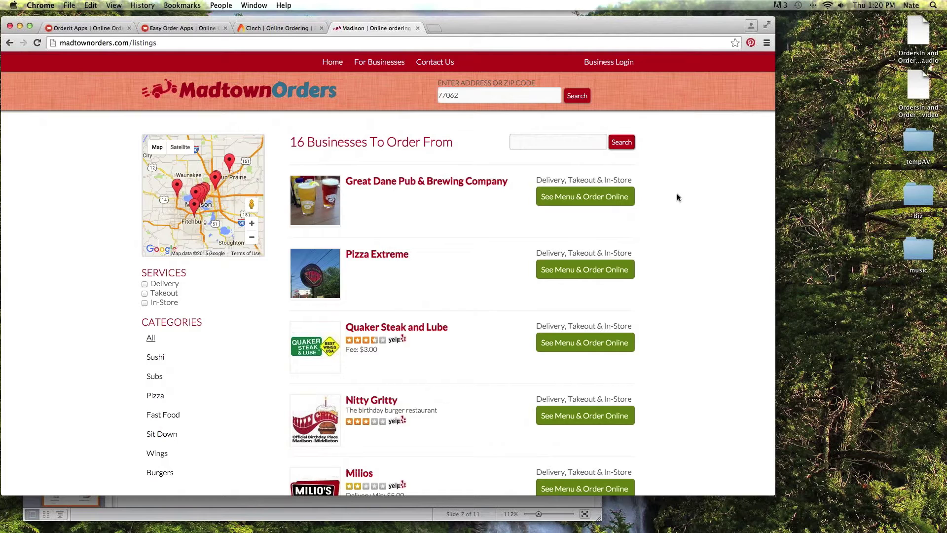
Scroll the restaurant listings down to Buck & Honey's Restaurant.
{"action": "scroll", "coordinate": [674, 207], "scroll_direction": "down", "scroll_amount": 1}
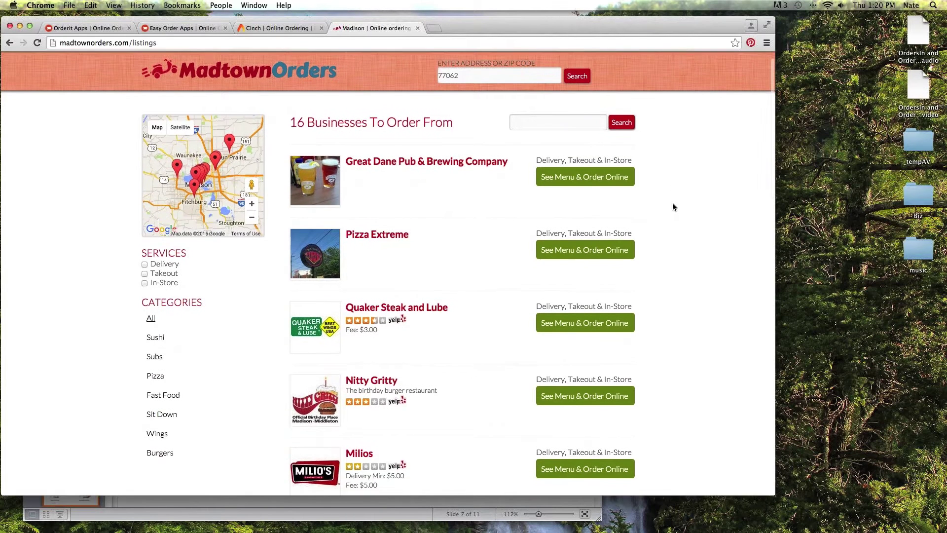
{"action": "scroll", "coordinate": [673, 206], "scroll_direction": "down", "scroll_amount": 3}
{"action": "scroll", "coordinate": [673, 206], "scroll_direction": "up", "scroll_amount": 5}
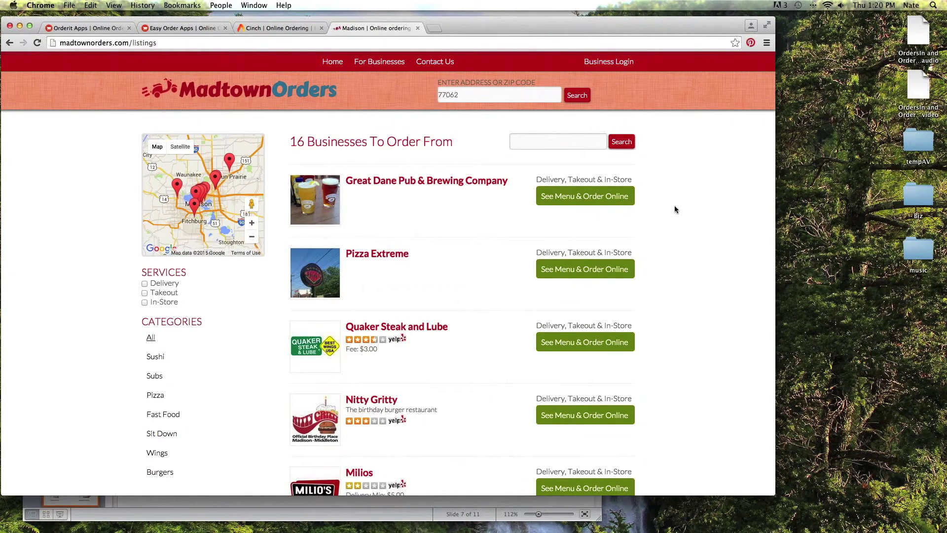
{"action": "scroll", "coordinate": [388, 309], "scroll_direction": "down", "scroll_amount": 2}
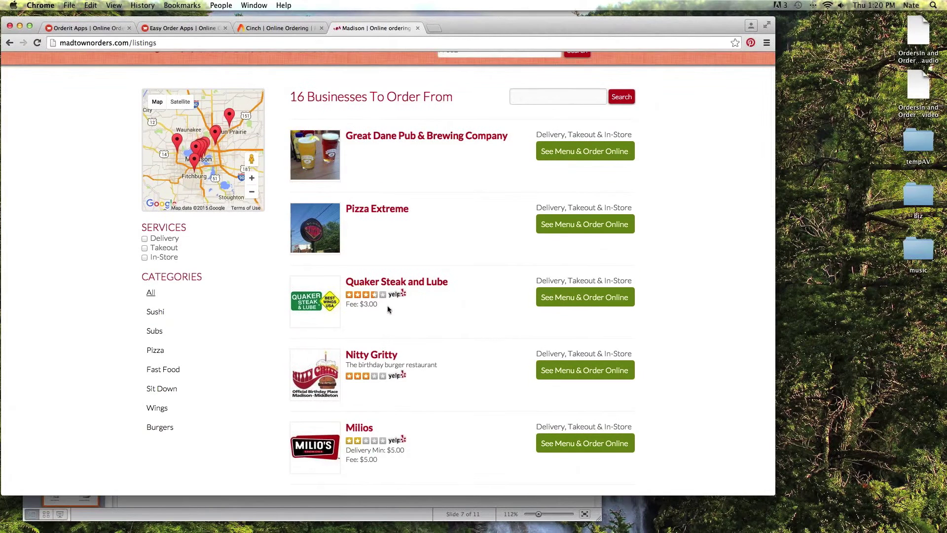
{"action": "scroll", "coordinate": [384, 309], "scroll_direction": "down", "scroll_amount": 1}
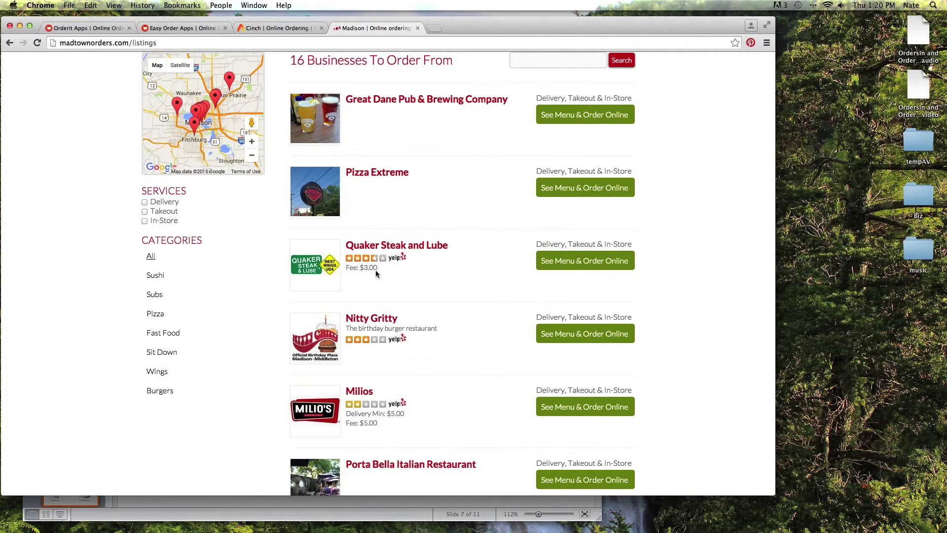
{"action": "scroll", "coordinate": [399, 415], "scroll_direction": "down", "scroll_amount": 5}
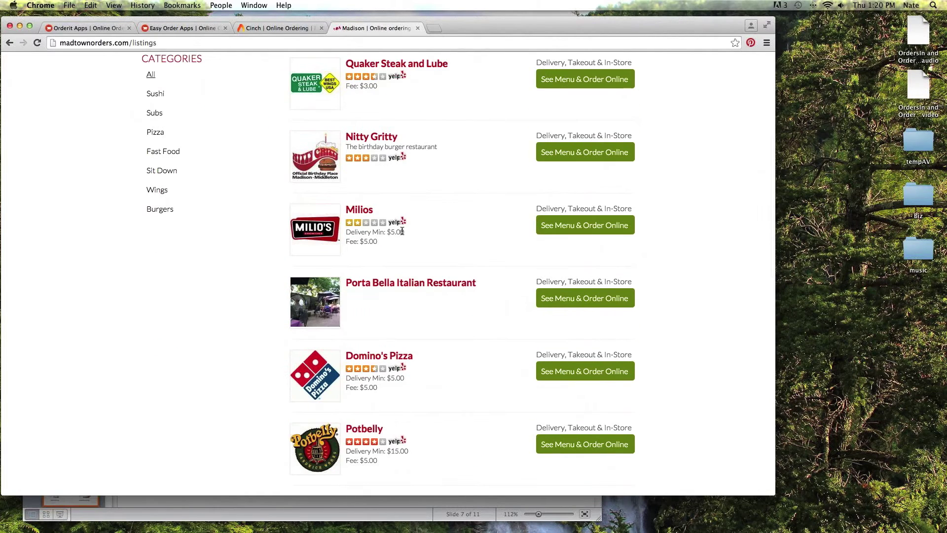
{"action": "left_click_drag", "start_coordinate": [403, 231], "coordinate": [346, 232]}
{"action": "scroll", "coordinate": [457, 236], "scroll_direction": "down", "scroll_amount": 2}
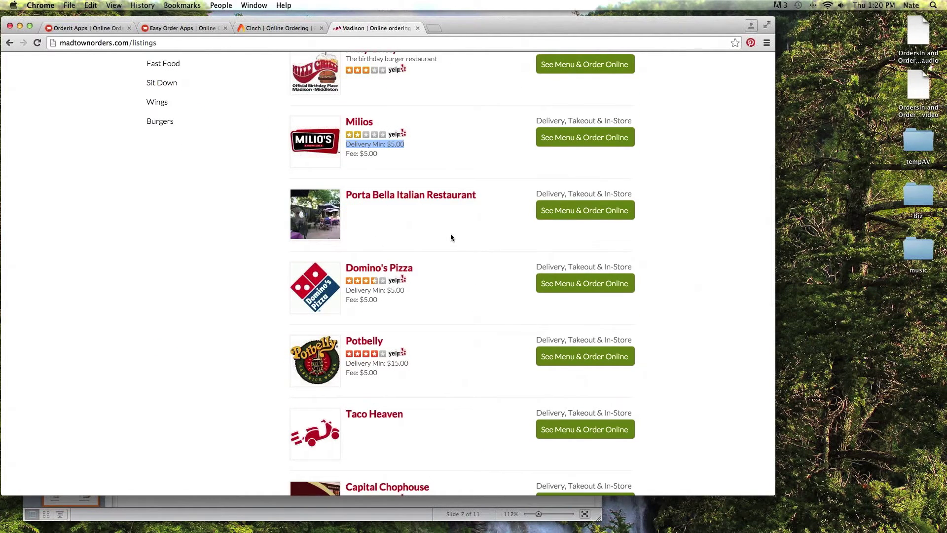
{"action": "scroll", "coordinate": [616, 144], "scroll_direction": "down", "scroll_amount": 4}
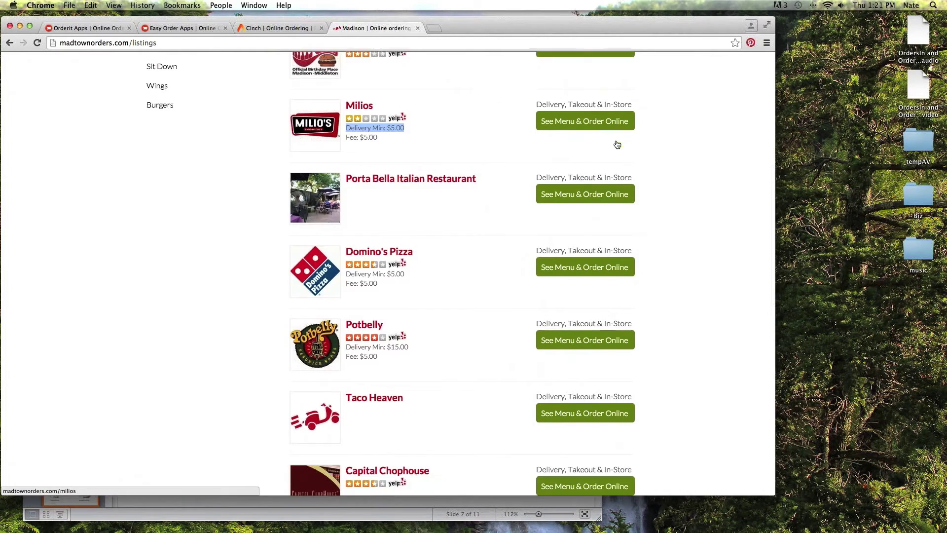
{"action": "scroll", "coordinate": [616, 162], "scroll_direction": "down", "scroll_amount": 3}
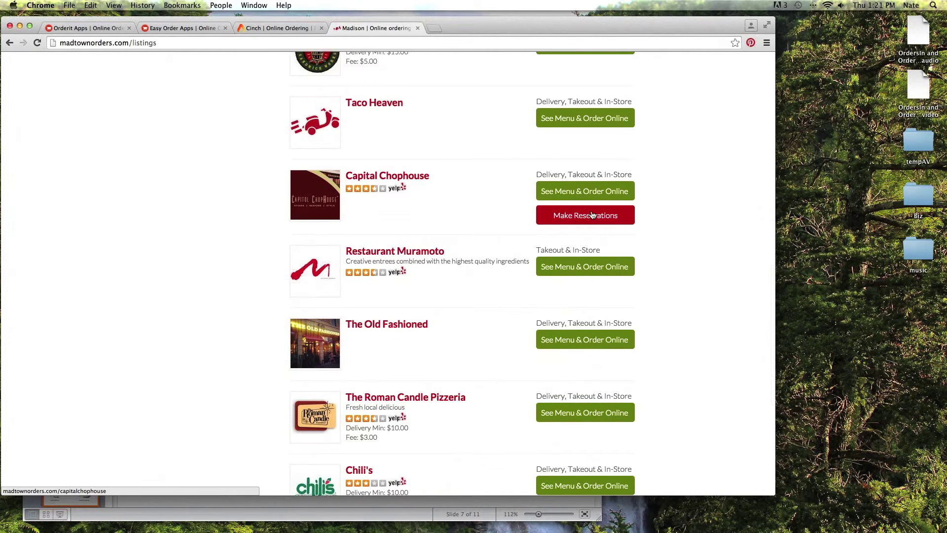
{"action": "scroll", "coordinate": [576, 197], "scroll_direction": "down", "scroll_amount": 3}
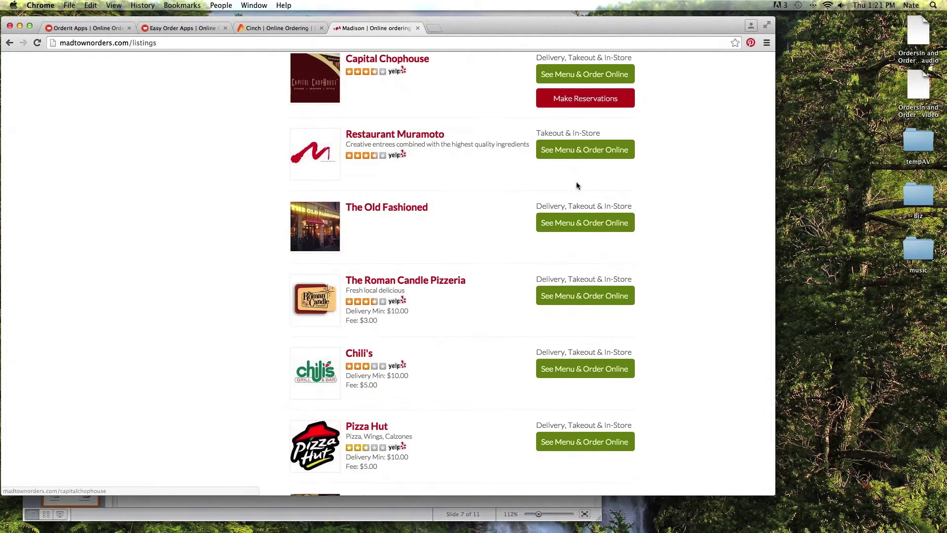
{"action": "scroll", "coordinate": [576, 182], "scroll_direction": "down", "scroll_amount": 2}
{"action": "scroll", "coordinate": [603, 244], "scroll_direction": "down", "scroll_amount": 1}
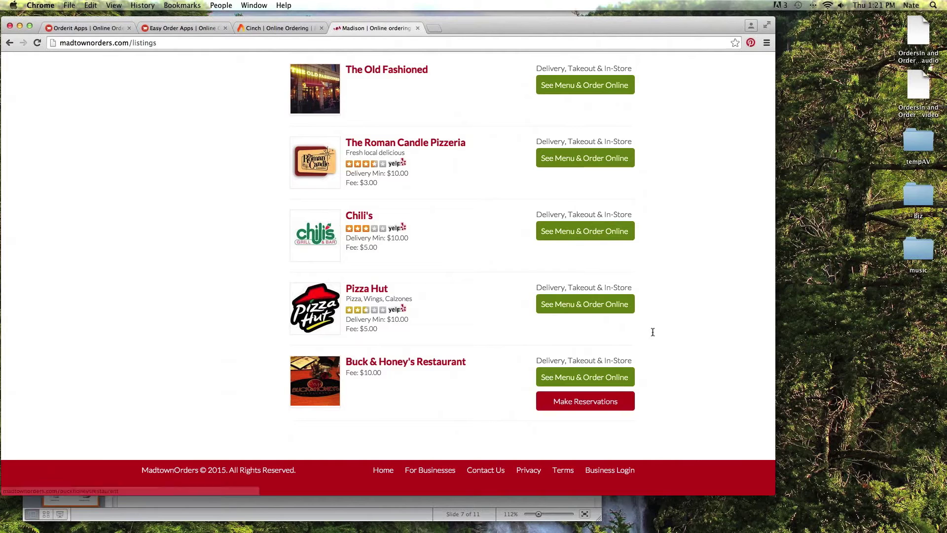
Open Buck & Honey's Restaurant menu and scroll through its items.
{"action": "left_click", "coordinate": [606, 377]}
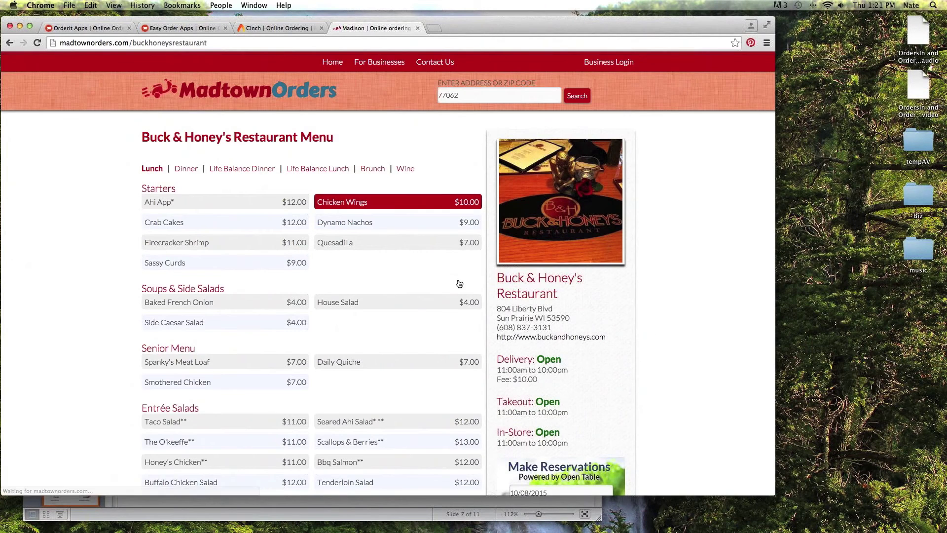
{"action": "scroll", "coordinate": [459, 283], "scroll_direction": "down", "scroll_amount": 3}
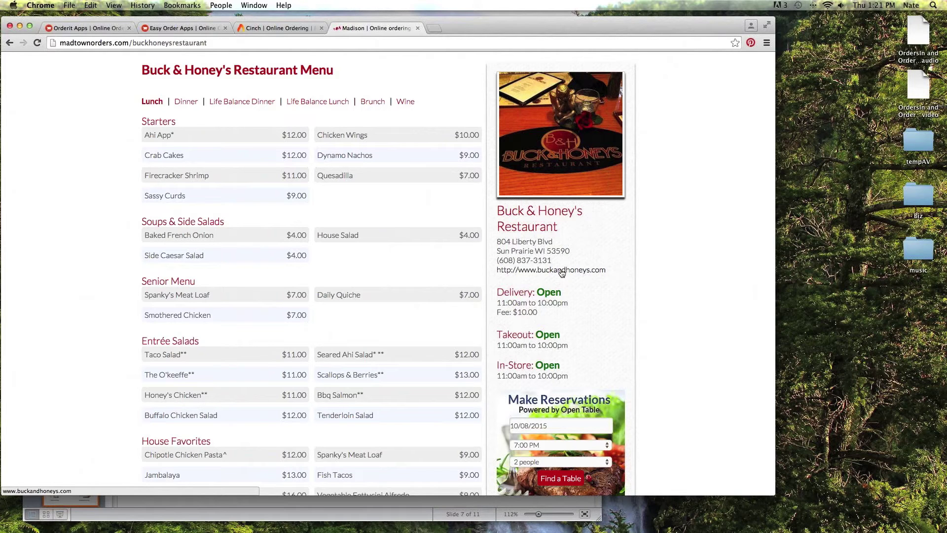
{"action": "scroll", "coordinate": [561, 273], "scroll_direction": "down", "scroll_amount": 5}
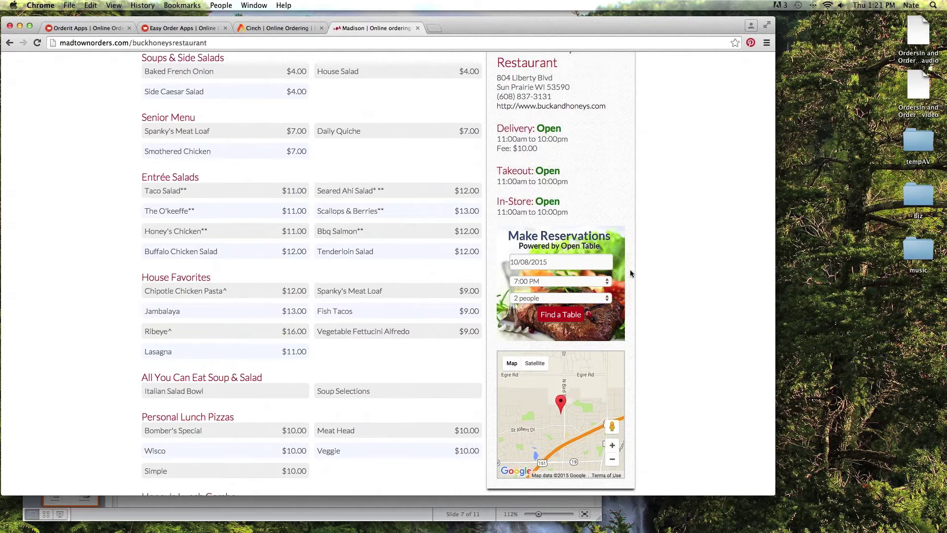
{"action": "scroll", "coordinate": [639, 263], "scroll_direction": "down", "scroll_amount": 3}
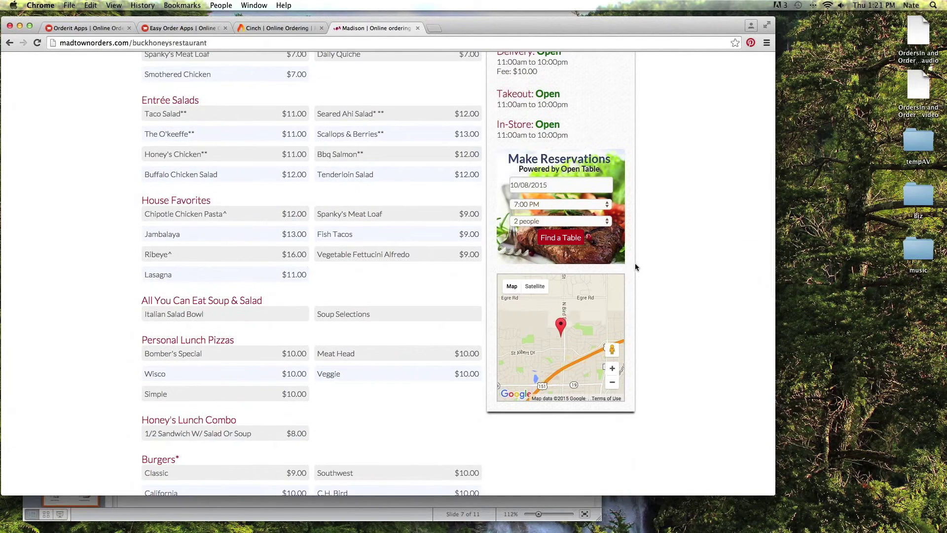
{"action": "scroll", "coordinate": [636, 262], "scroll_direction": "down", "scroll_amount": 2}
{"action": "scroll", "coordinate": [563, 239], "scroll_direction": "down", "scroll_amount": 6}
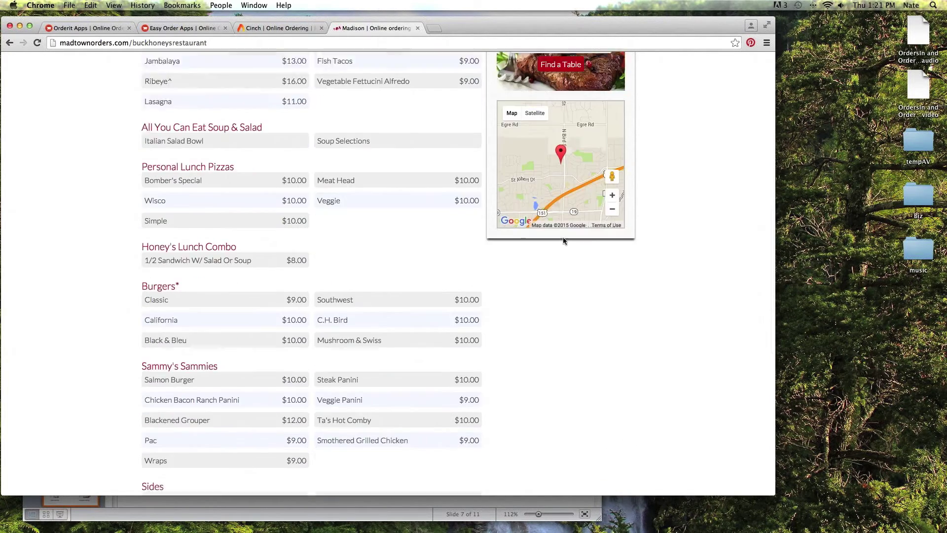
{"action": "scroll", "coordinate": [402, 235], "scroll_direction": "up", "scroll_amount": 10}
{"action": "scroll", "coordinate": [400, 227], "scroll_direction": "down", "scroll_amount": 3}
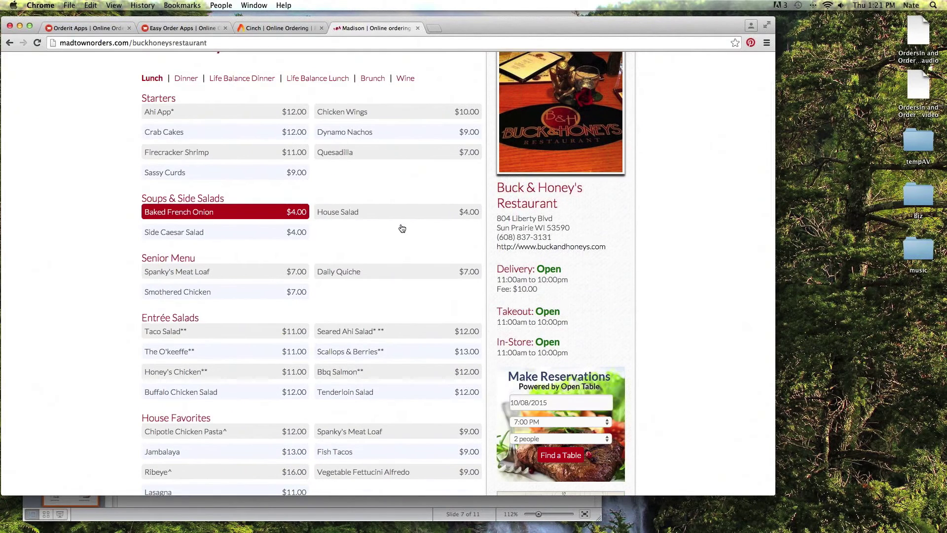
Browse the Dinner, Lunch and Brunch menus, then open the Ahi App item under Starters.
{"action": "left_click", "coordinate": [188, 84]}
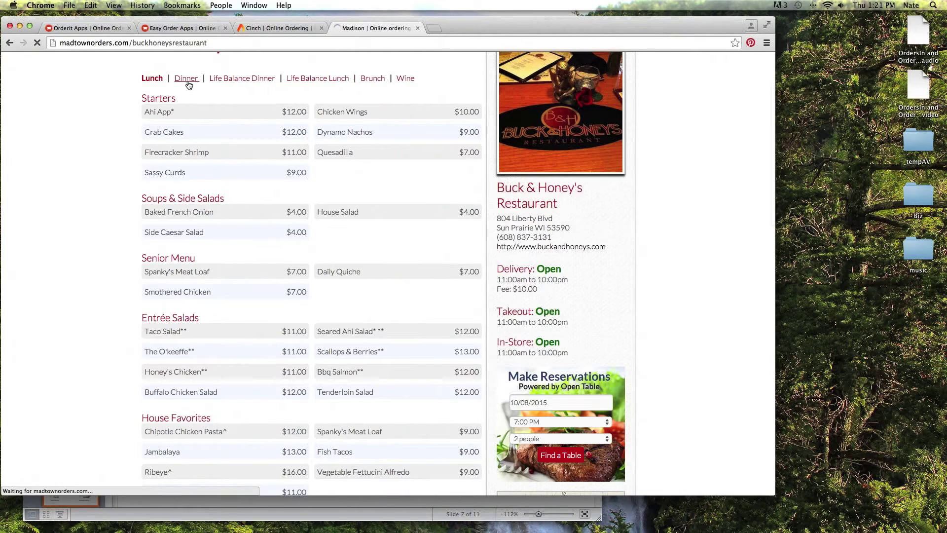
{"action": "left_click", "coordinate": [160, 171]}
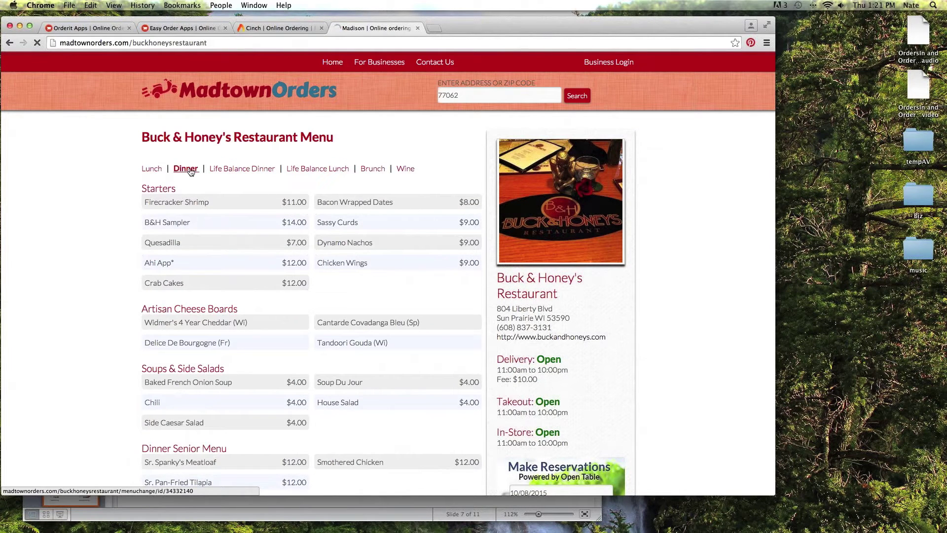
{"action": "left_click", "coordinate": [367, 170]}
{"action": "scroll", "coordinate": [220, 170], "scroll_direction": "down", "scroll_amount": 3}
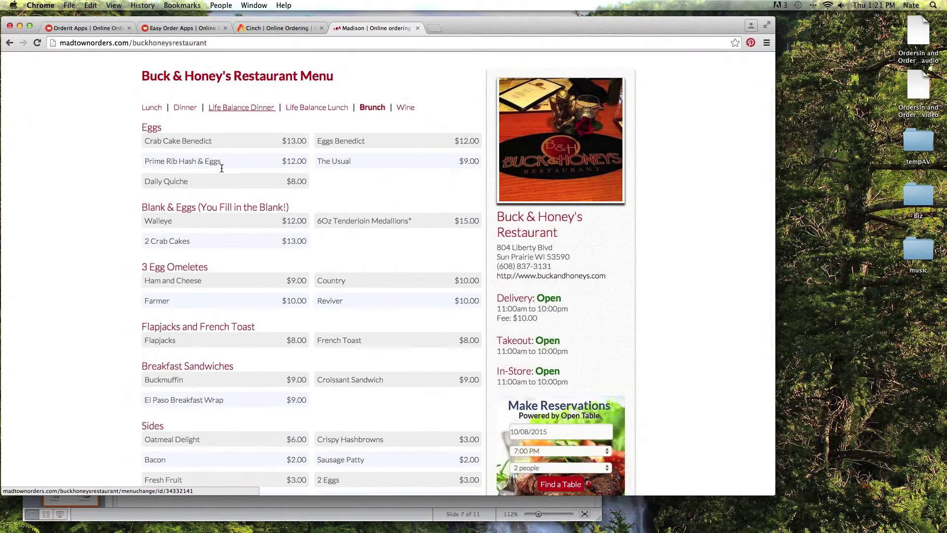
{"action": "scroll", "coordinate": [221, 167], "scroll_direction": "up", "scroll_amount": 3}
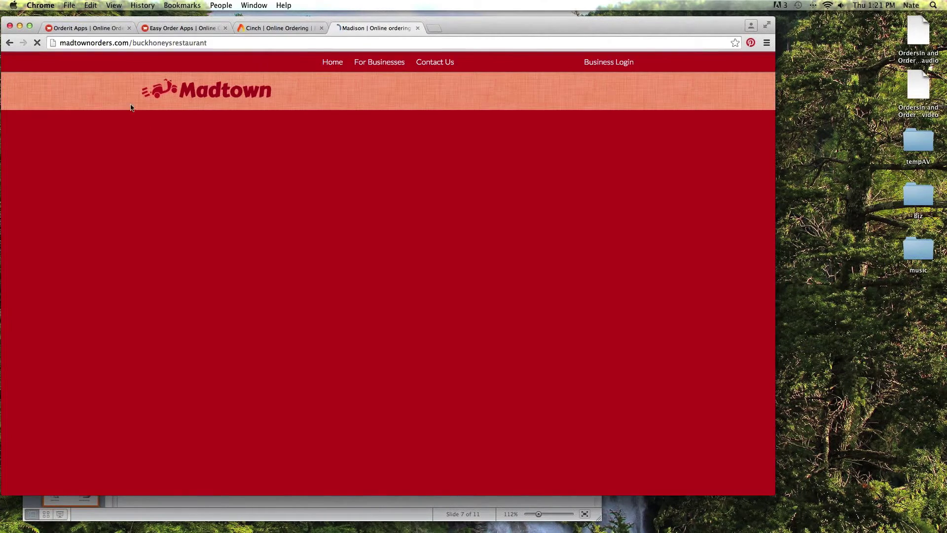
{"action": "scroll", "coordinate": [115, 105], "scroll_direction": "down", "scroll_amount": 1}
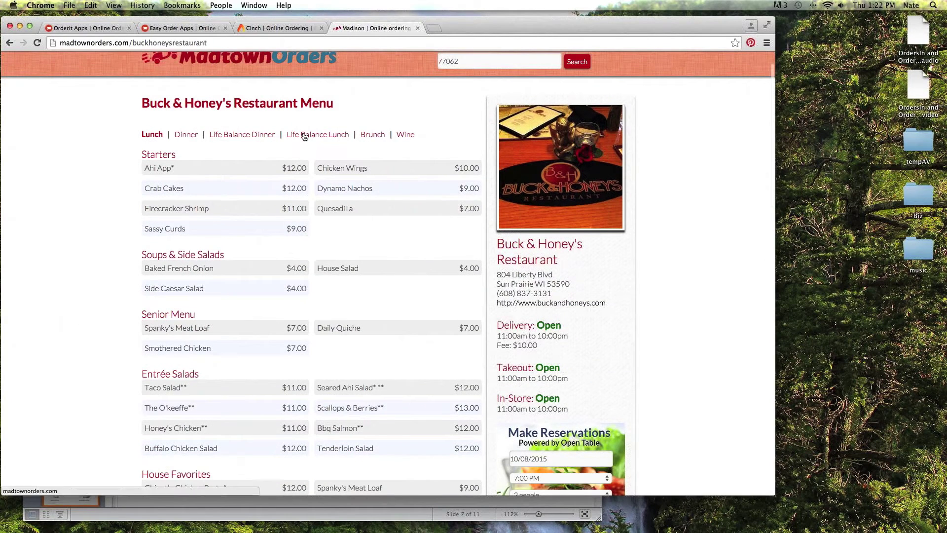
{"action": "left_click", "coordinate": [207, 167]}
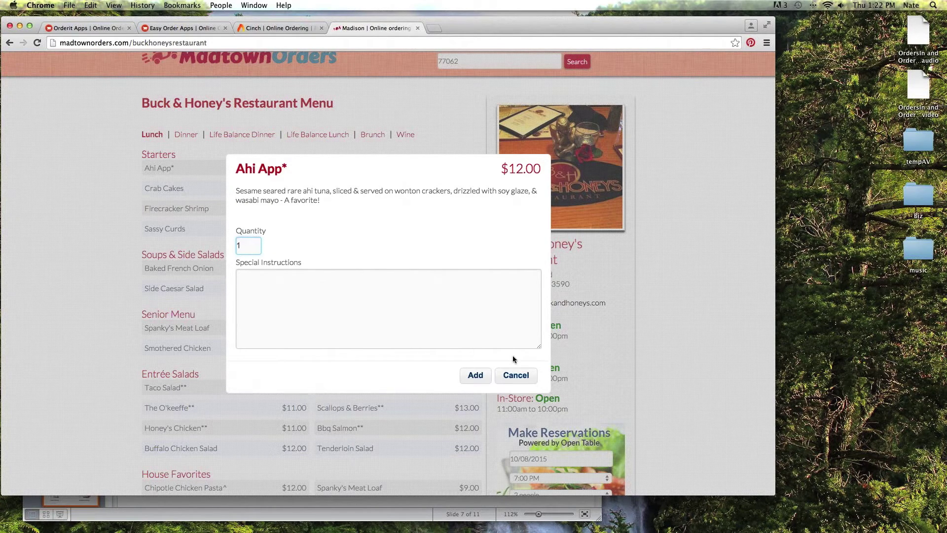
Add one Ahi App to the cart and review the $34.30 delivery and $24.30 pickup totals.
{"action": "left_click", "coordinate": [476, 374]}
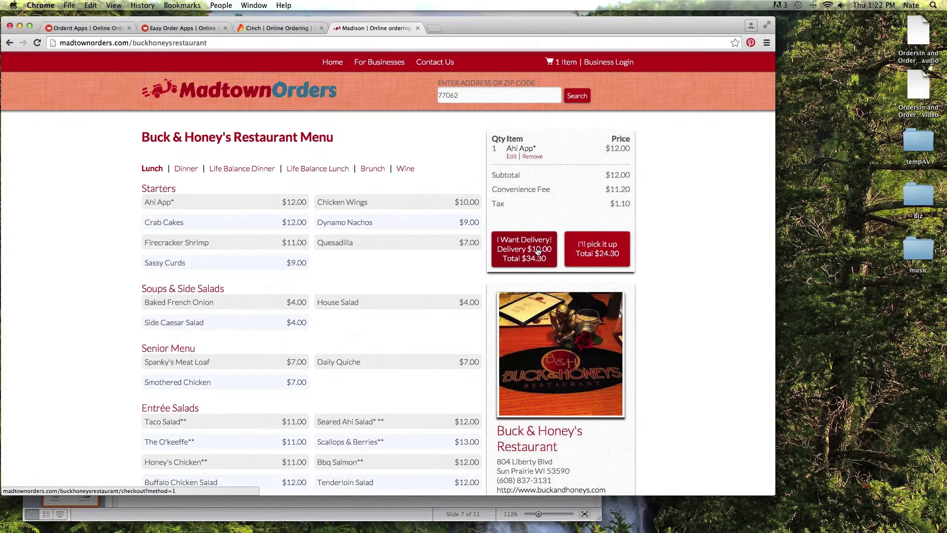
{"action": "scroll", "coordinate": [361, 132], "scroll_direction": "down", "scroll_amount": 3}
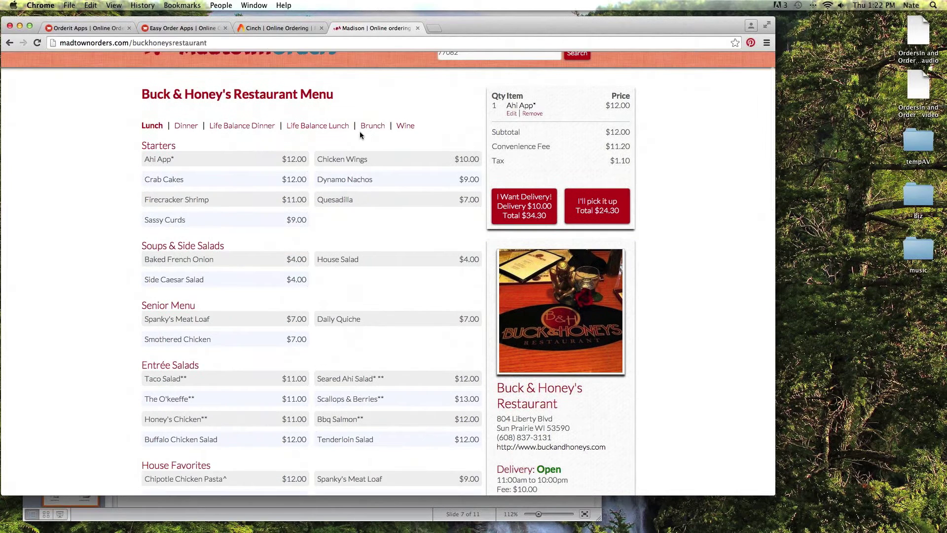
{"action": "scroll", "coordinate": [360, 132], "scroll_direction": "up", "scroll_amount": 1}
{"action": "scroll", "coordinate": [360, 134], "scroll_direction": "up", "scroll_amount": 2}
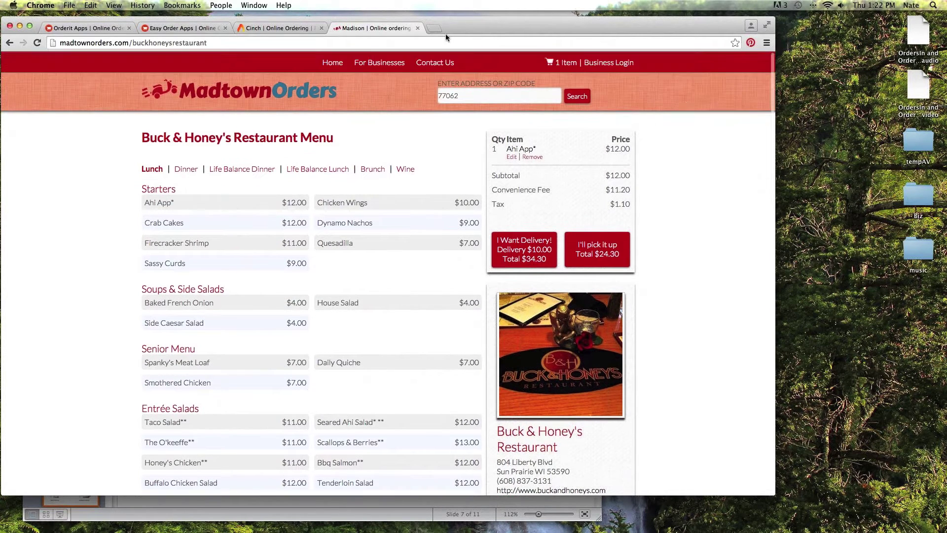
Log in through Business Login using the saved account e-mail and the account password.
{"action": "left_click", "coordinate": [622, 66]}
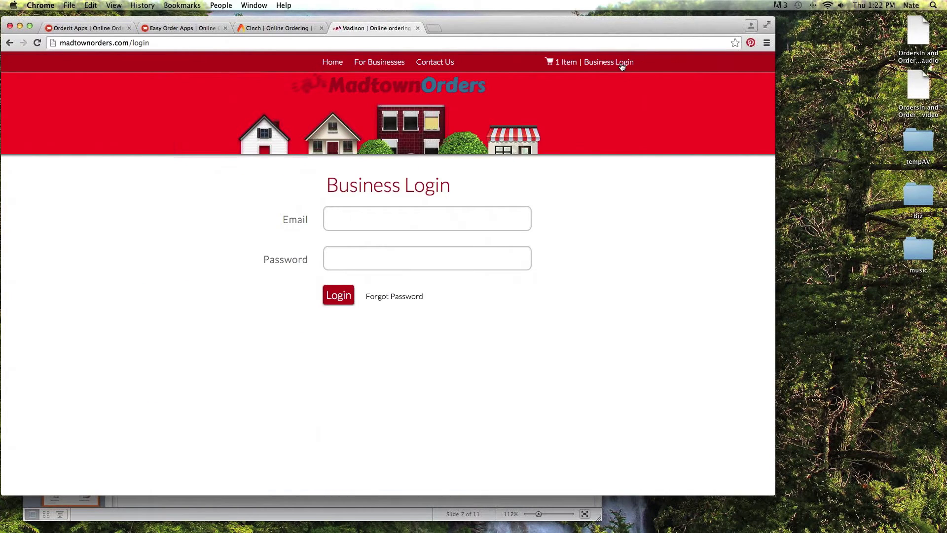
{"action": "left_click", "coordinate": [412, 213]}
{"action": "type", "text": "test"}
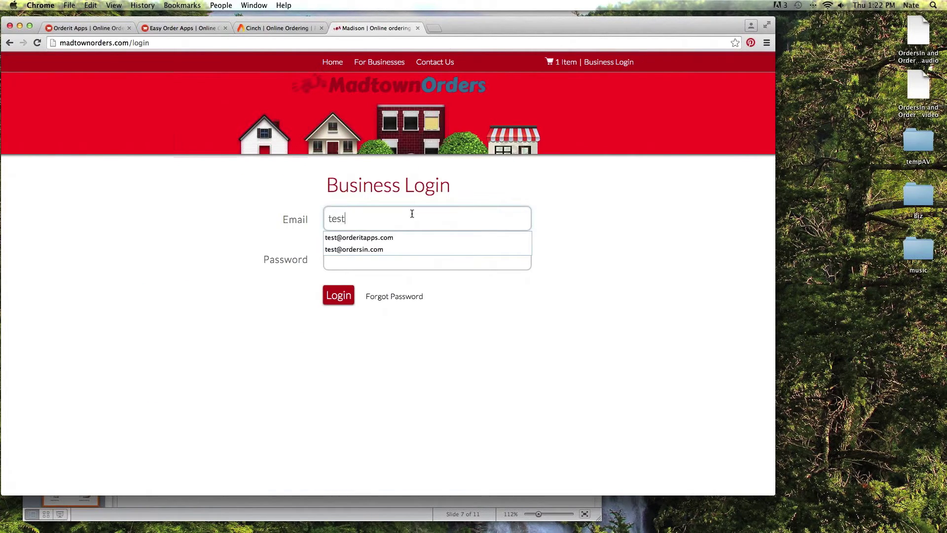
{"action": "key", "text": "Down"}
{"action": "key", "text": "Down"}
{"action": "key", "text": "Return"}
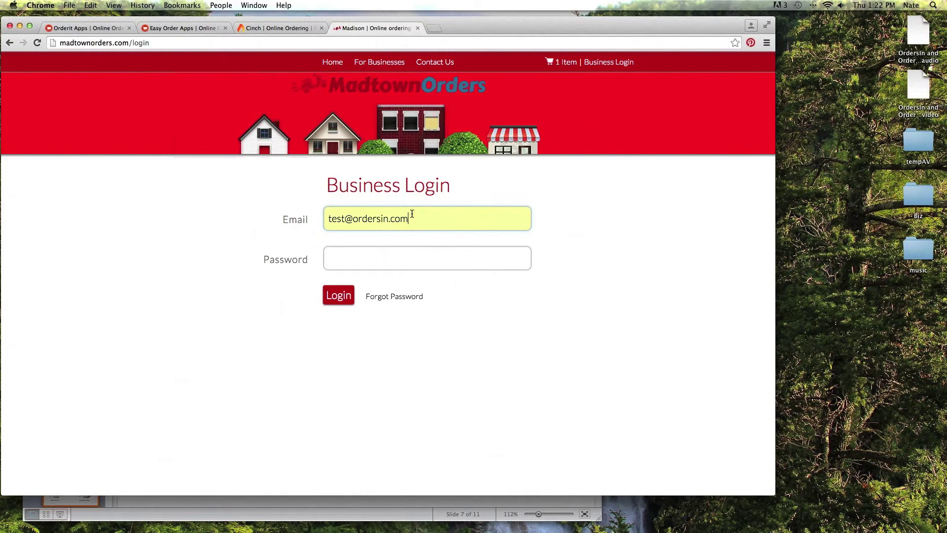
{"action": "key", "text": "Tab"}
{"action": "type", "text": "••••••"}
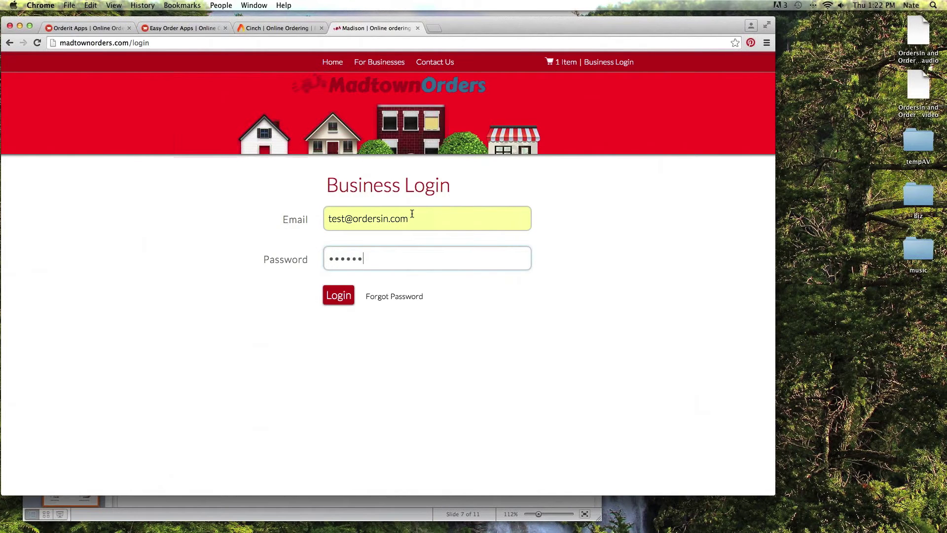
{"action": "key", "text": "Return"}
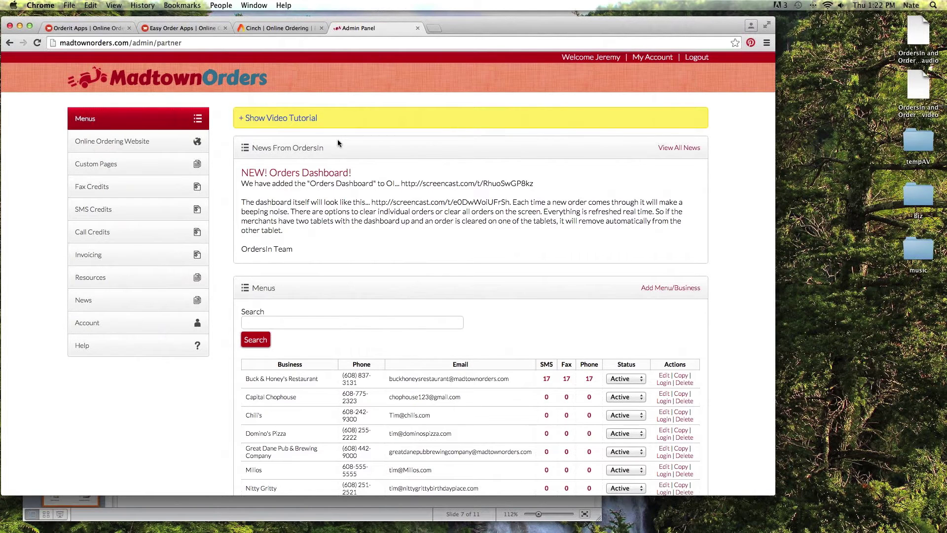
Show the Admin Panel Overview video and scroll through the 16 active restaurant menus.
{"action": "scroll", "coordinate": [338, 142], "scroll_direction": "down", "scroll_amount": 2}
{"action": "left_click", "coordinate": [272, 91]}
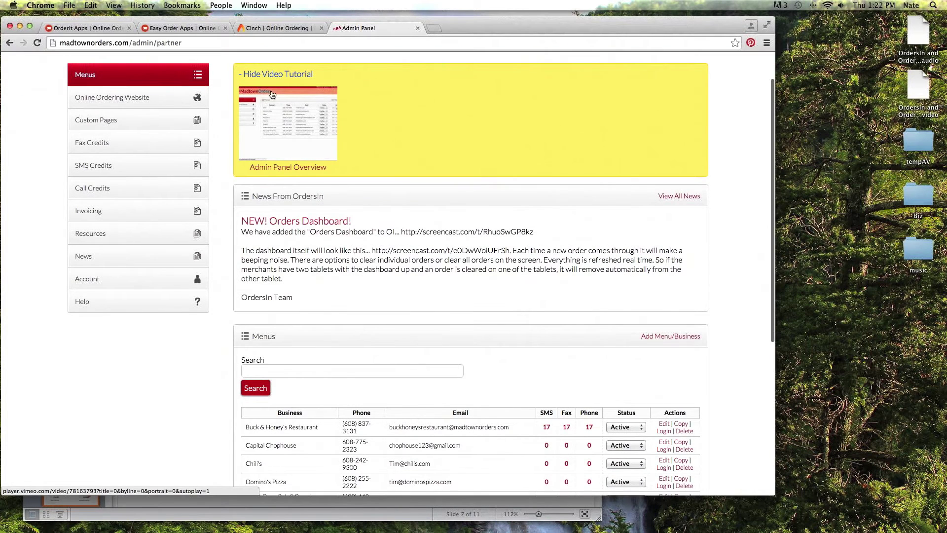
{"action": "scroll", "coordinate": [395, 148], "scroll_direction": "down", "scroll_amount": 1}
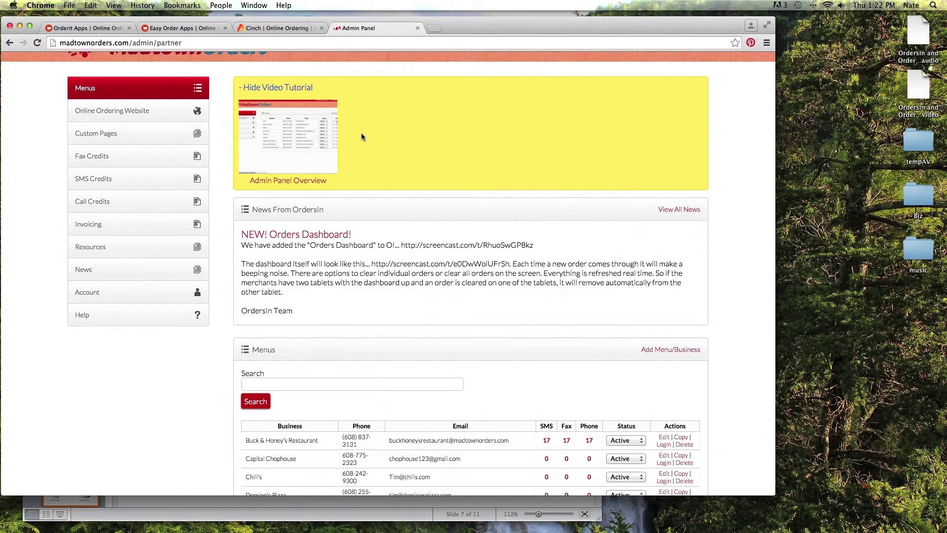
{"action": "scroll", "coordinate": [361, 137], "scroll_direction": "down", "scroll_amount": 3}
{"action": "scroll", "coordinate": [395, 175], "scroll_direction": "down", "scroll_amount": 1}
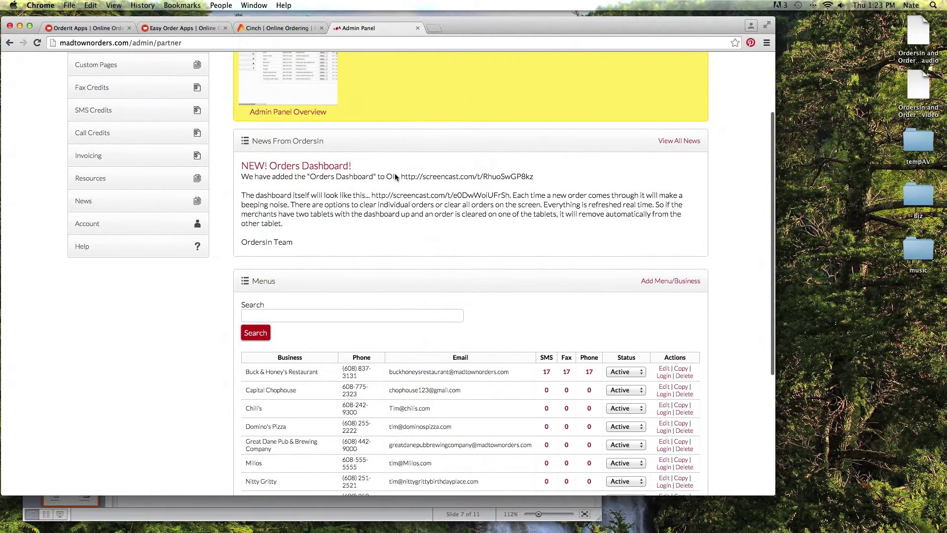
{"action": "scroll", "coordinate": [395, 174], "scroll_direction": "down", "scroll_amount": 6}
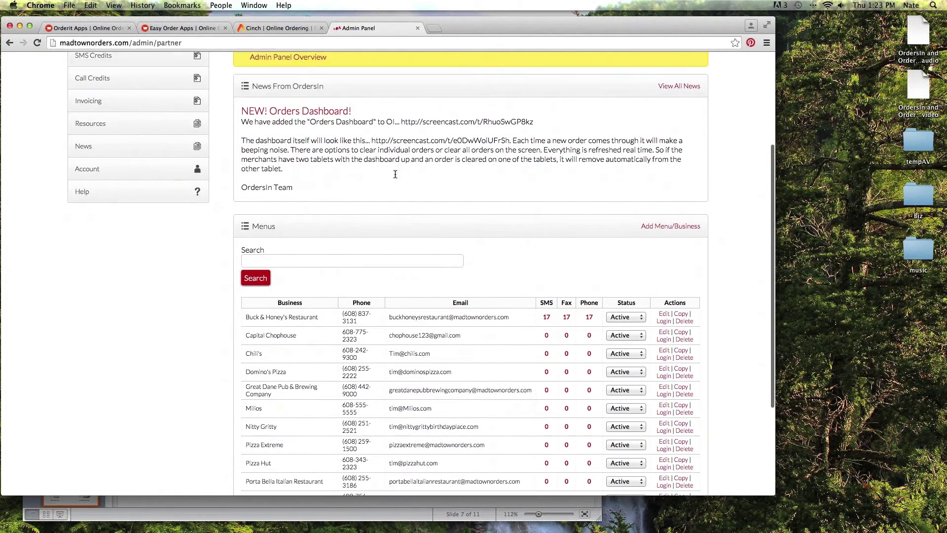
{"action": "scroll", "coordinate": [333, 141], "scroll_direction": "down", "scroll_amount": 3}
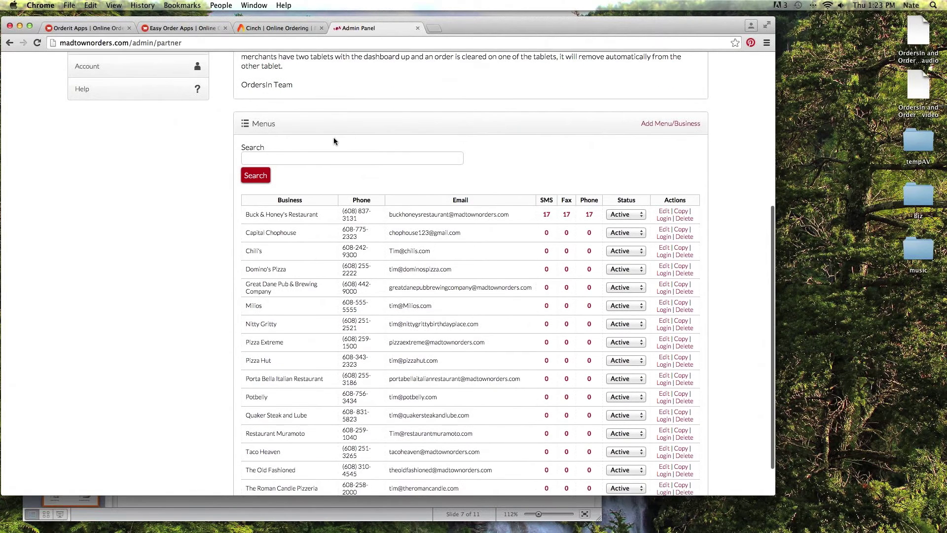
{"action": "scroll", "coordinate": [562, 130], "scroll_direction": "down", "scroll_amount": 1}
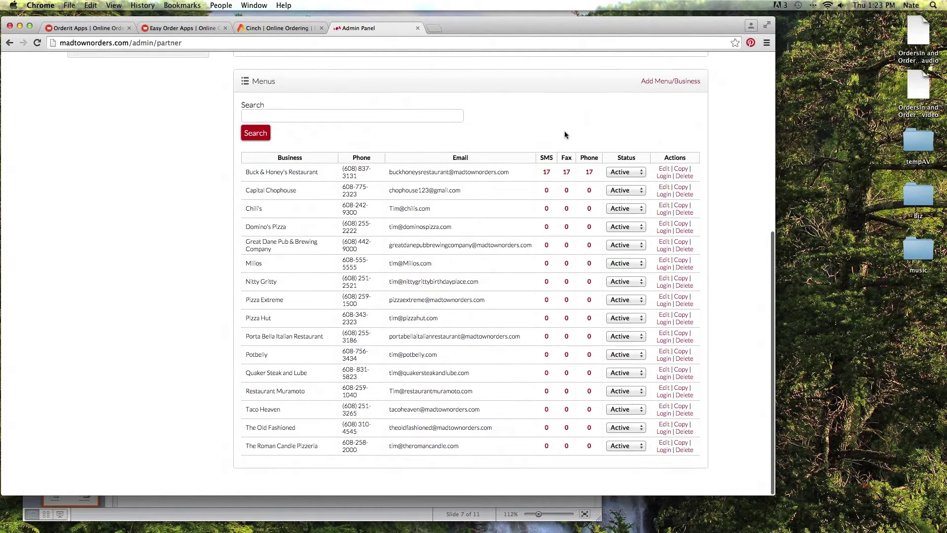
{"action": "left_click", "coordinate": [650, 80]}
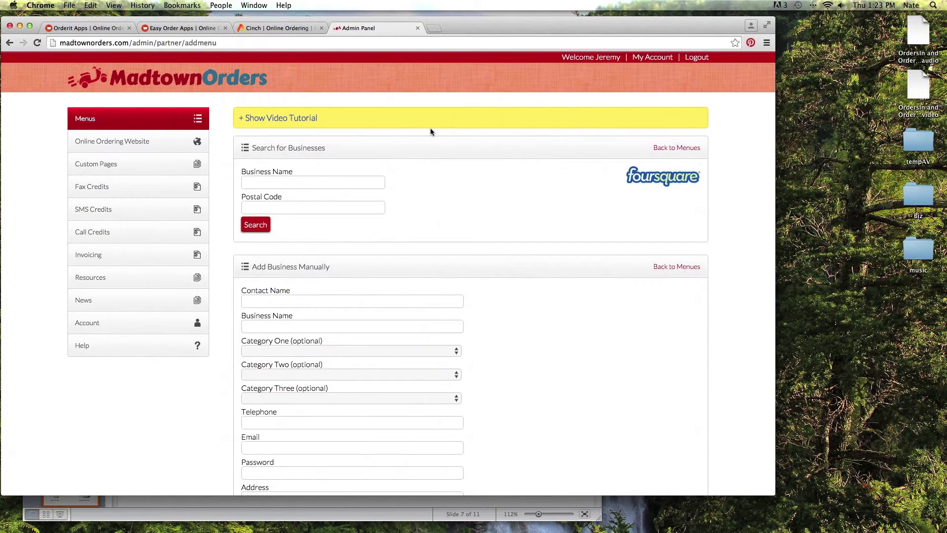
{"action": "scroll", "coordinate": [429, 127], "scroll_direction": "down", "scroll_amount": 5}
{"action": "scroll", "coordinate": [428, 130], "scroll_direction": "down", "scroll_amount": 3}
{"action": "scroll", "coordinate": [428, 129], "scroll_direction": "up", "scroll_amount": 7}
{"action": "scroll", "coordinate": [437, 130], "scroll_direction": "down", "scroll_amount": 2}
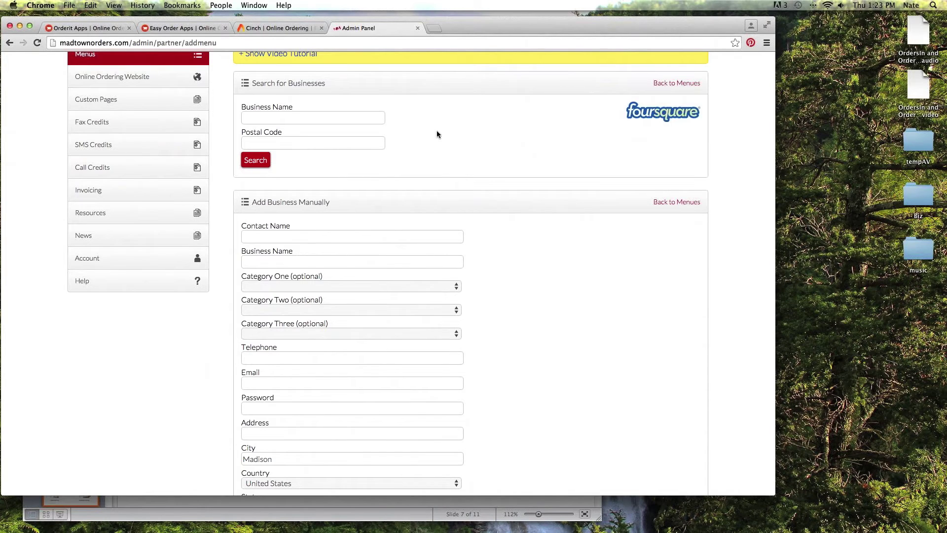
{"action": "scroll", "coordinate": [436, 130], "scroll_direction": "up", "scroll_amount": 2}
{"action": "scroll", "coordinate": [420, 122], "scroll_direction": "down", "scroll_amount": 2}
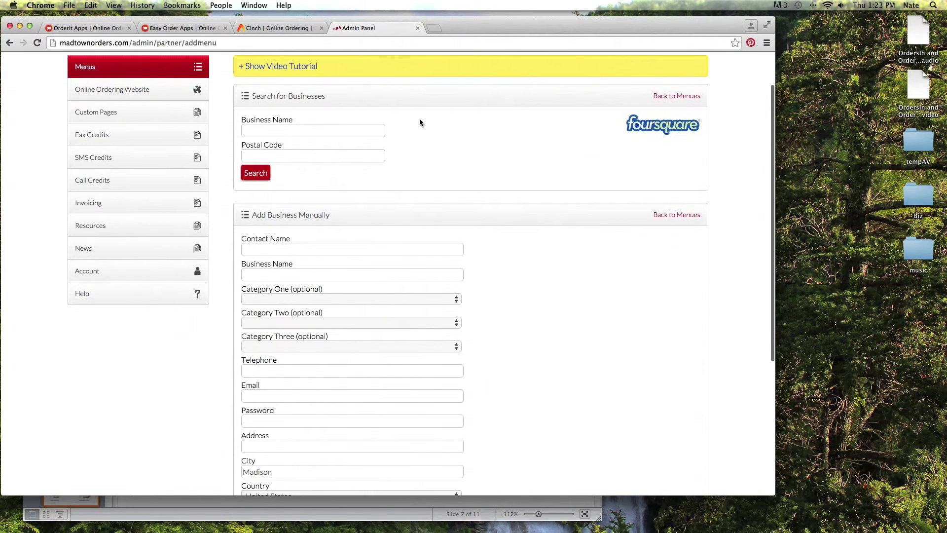
{"action": "scroll", "coordinate": [649, 128], "scroll_direction": "down", "scroll_amount": 1}
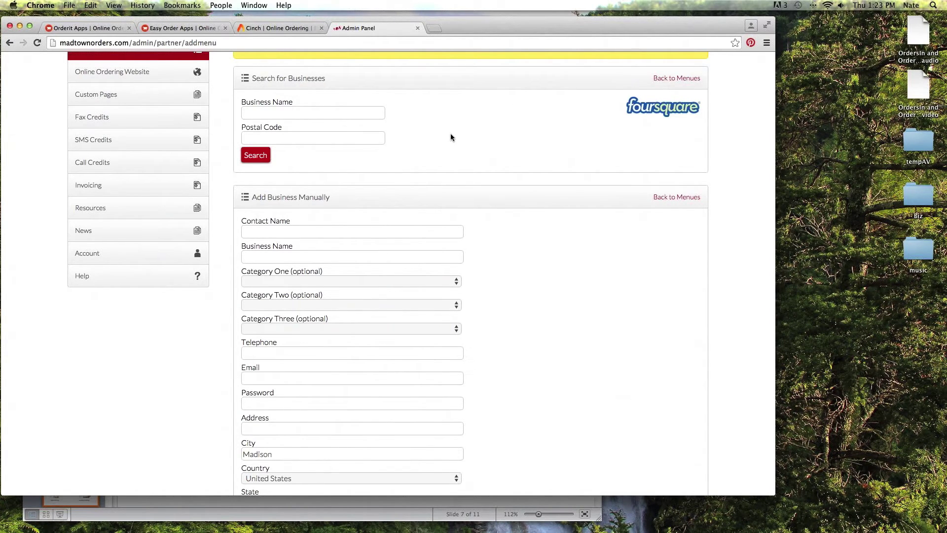
{"action": "scroll", "coordinate": [450, 137], "scroll_direction": "down", "scroll_amount": 7}
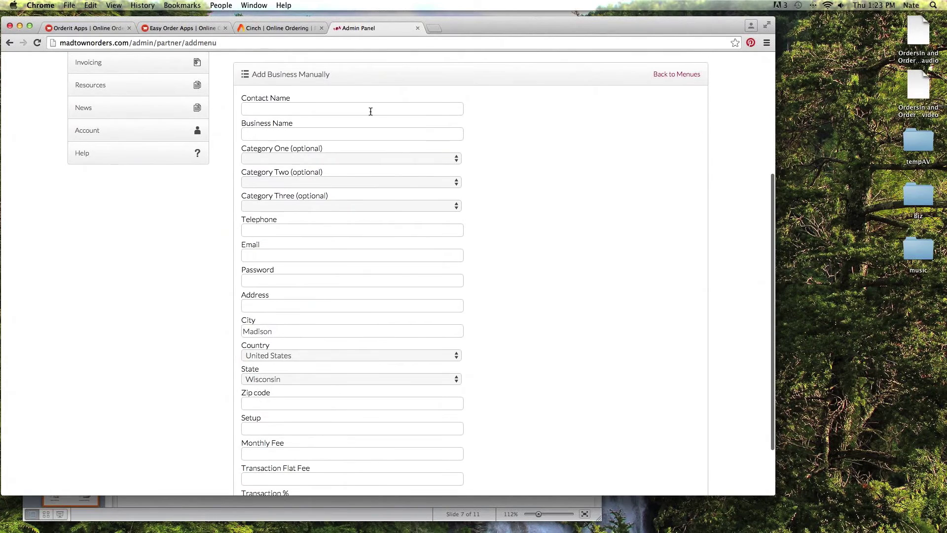
{"action": "scroll", "coordinate": [370, 112], "scroll_direction": "down", "scroll_amount": 3}
{"action": "scroll", "coordinate": [374, 87], "scroll_direction": "up", "scroll_amount": 3}
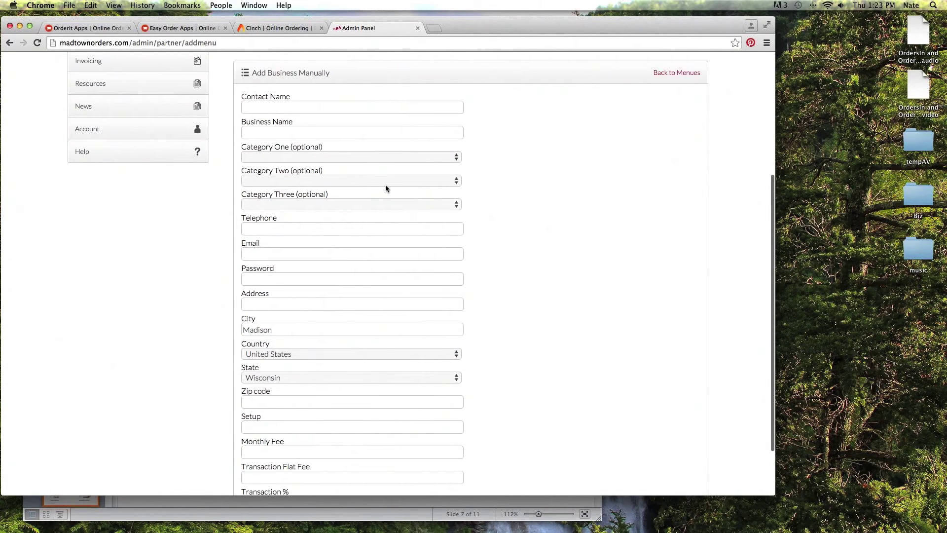
{"action": "scroll", "coordinate": [389, 192], "scroll_direction": "down", "scroll_amount": 2}
{"action": "scroll", "coordinate": [396, 198], "scroll_direction": "up", "scroll_amount": 7}
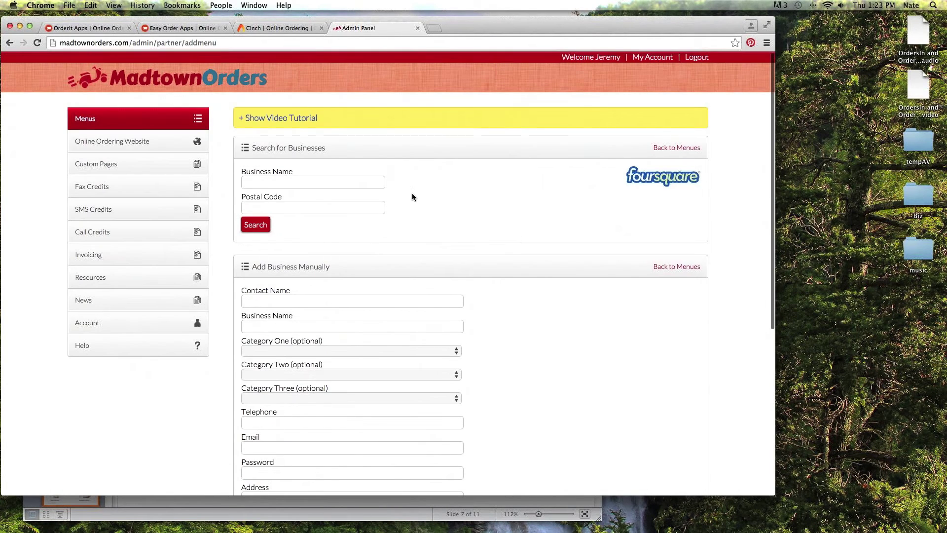
{"action": "key", "text": "super+bracketleft"}
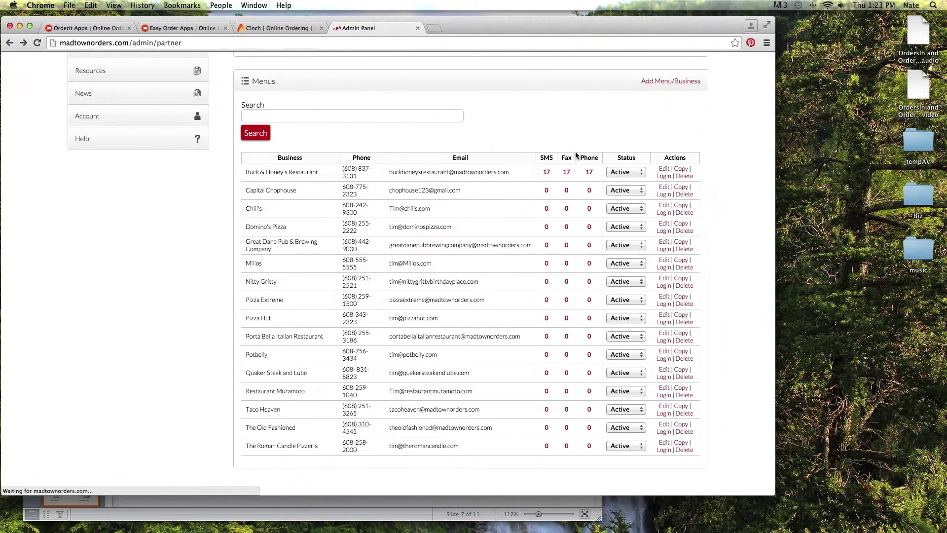
{"action": "scroll", "coordinate": [475, 191], "scroll_direction": "up", "scroll_amount": 3}
{"action": "scroll", "coordinate": [375, 199], "scroll_direction": "down", "scroll_amount": 2}
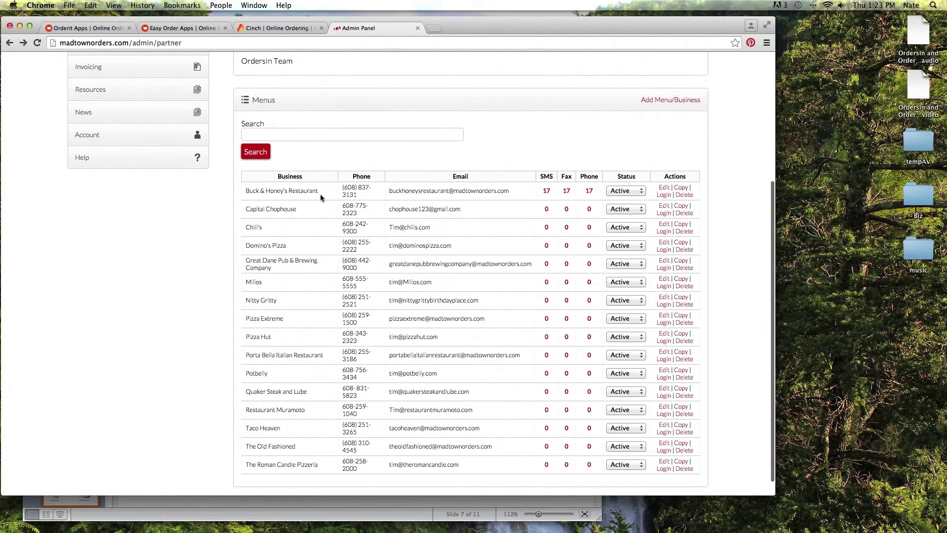
{"action": "scroll", "coordinate": [284, 188], "scroll_direction": "up", "scroll_amount": 5}
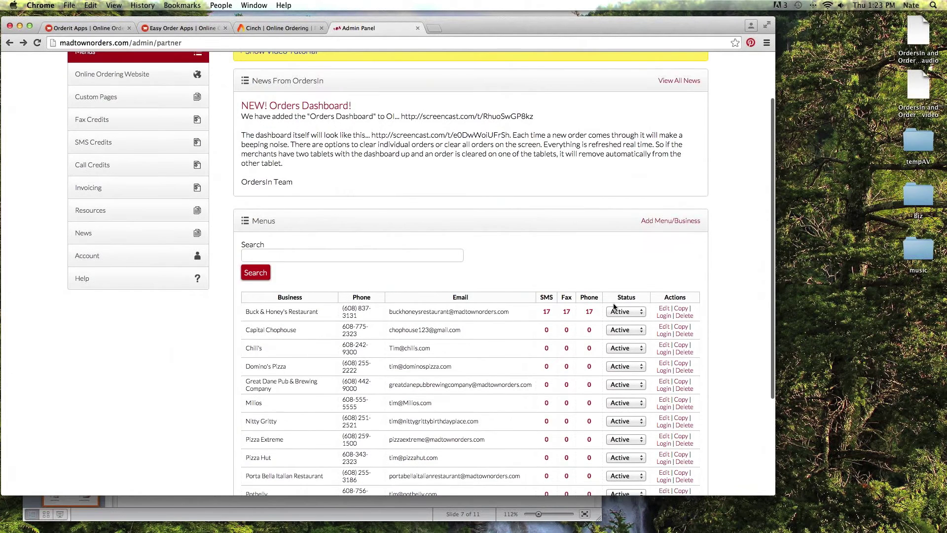
{"action": "scroll", "coordinate": [302, 254], "scroll_direction": "up", "scroll_amount": 3}
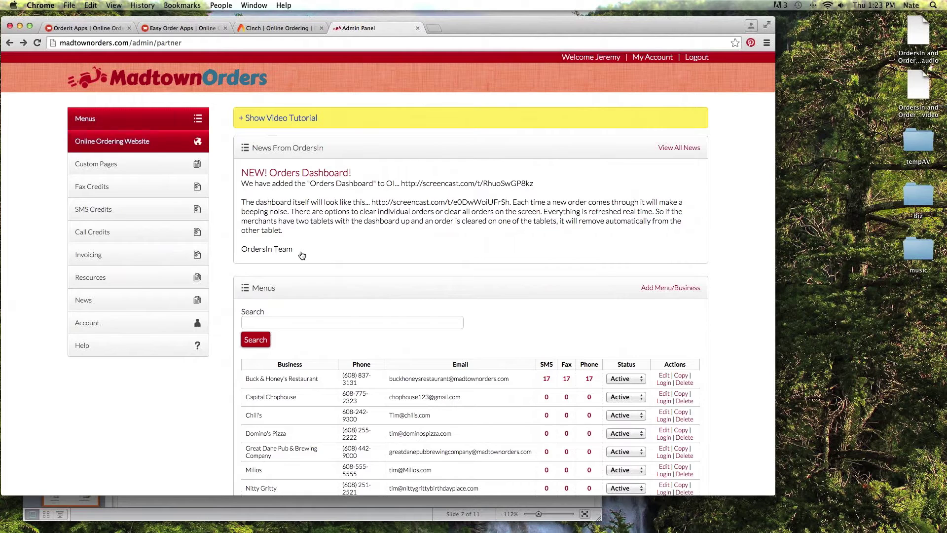
Open Online Ordering Website settings and review logo, header, contact, social and SEO fields down to Save.
{"action": "left_click", "coordinate": [145, 145]}
{"action": "scroll", "coordinate": [406, 159], "scroll_direction": "down", "scroll_amount": 3}
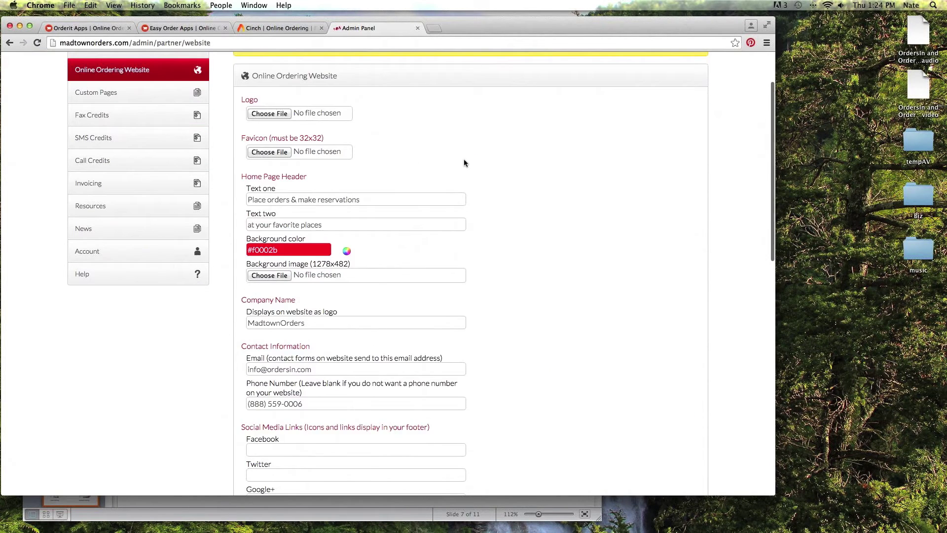
{"action": "scroll", "coordinate": [463, 159], "scroll_direction": "down", "scroll_amount": 1}
{"action": "scroll", "coordinate": [436, 150], "scroll_direction": "up", "scroll_amount": 1}
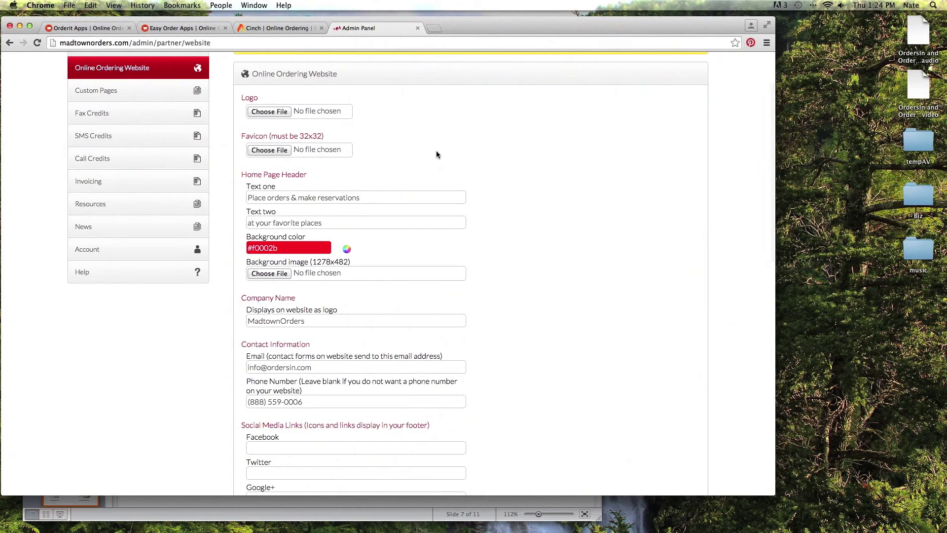
{"action": "scroll", "coordinate": [436, 154], "scroll_direction": "down", "scroll_amount": 2}
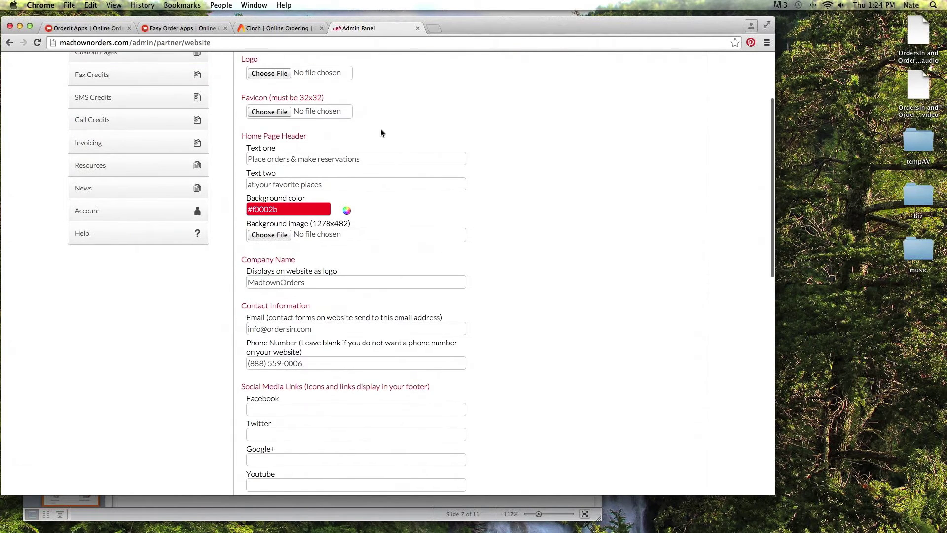
{"action": "scroll", "coordinate": [381, 132], "scroll_direction": "down", "scroll_amount": 1}
{"action": "scroll", "coordinate": [350, 150], "scroll_direction": "up", "scroll_amount": 2}
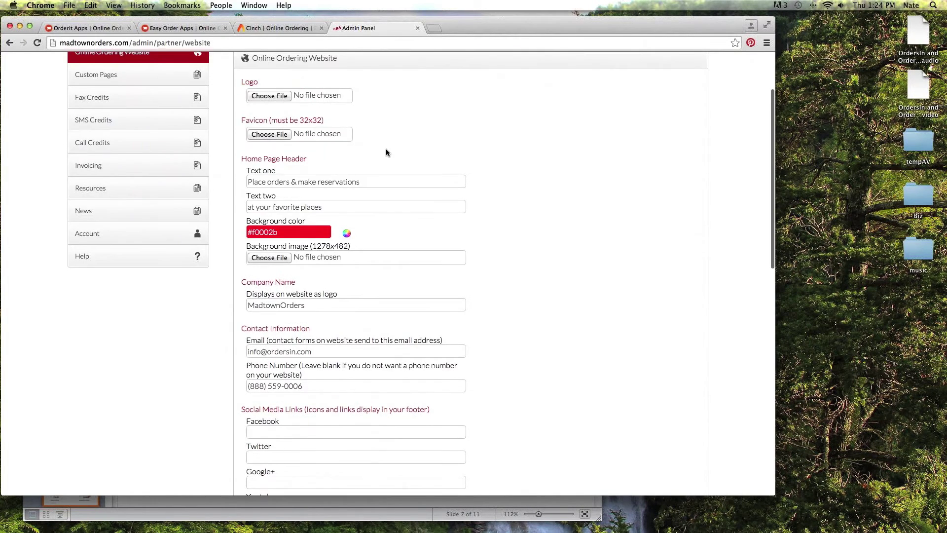
{"action": "scroll", "coordinate": [420, 166], "scroll_direction": "down", "scroll_amount": 5}
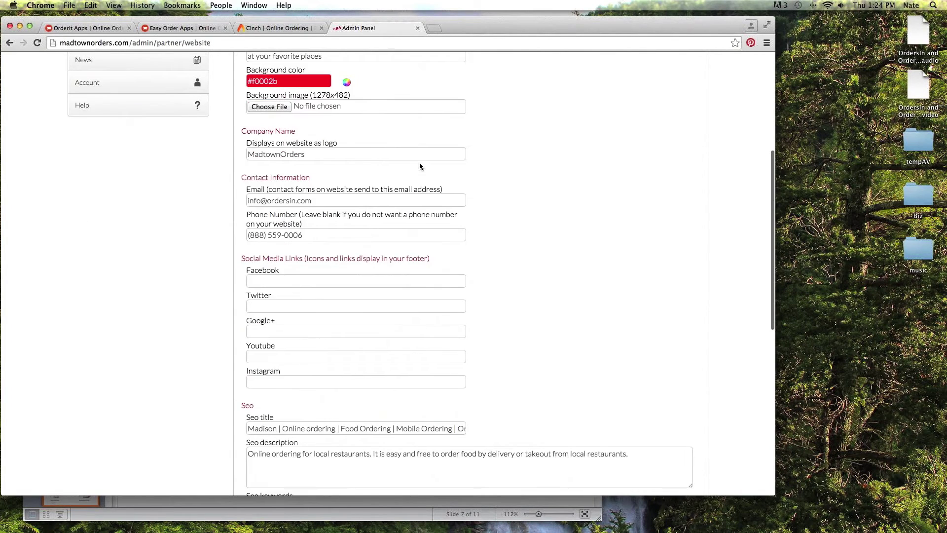
{"action": "scroll", "coordinate": [419, 163], "scroll_direction": "down", "scroll_amount": 1}
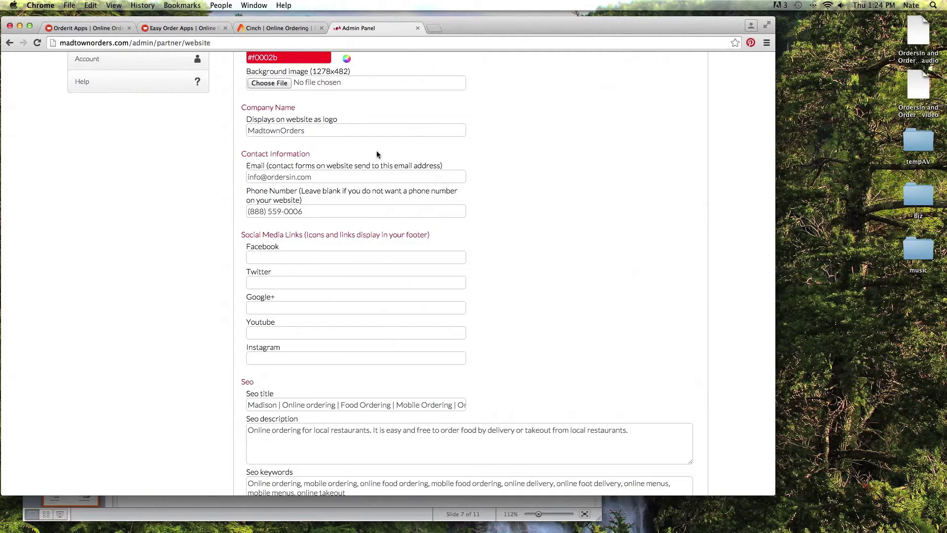
{"action": "scroll", "coordinate": [377, 154], "scroll_direction": "down", "scroll_amount": 3}
{"action": "scroll", "coordinate": [361, 195], "scroll_direction": "up", "scroll_amount": 5}
{"action": "scroll", "coordinate": [337, 291], "scroll_direction": "down", "scroll_amount": 7}
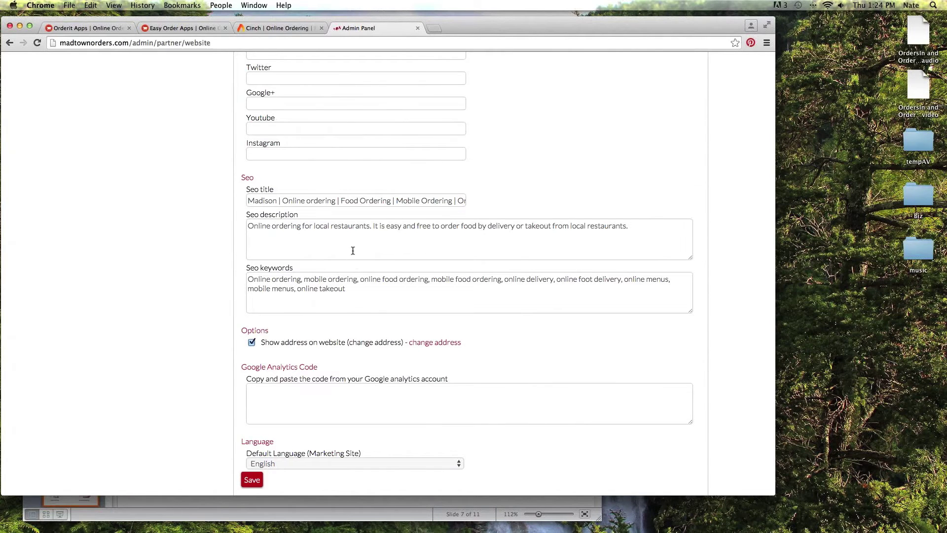
{"action": "scroll", "coordinate": [352, 252], "scroll_direction": "down", "scroll_amount": 2}
{"action": "scroll", "coordinate": [345, 212], "scroll_direction": "down", "scroll_amount": 1}
{"action": "scroll", "coordinate": [340, 182], "scroll_direction": "down", "scroll_amount": 2}
{"action": "scroll", "coordinate": [339, 182], "scroll_direction": "up", "scroll_amount": 2}
{"action": "scroll", "coordinate": [323, 164], "scroll_direction": "down", "scroll_amount": 1}
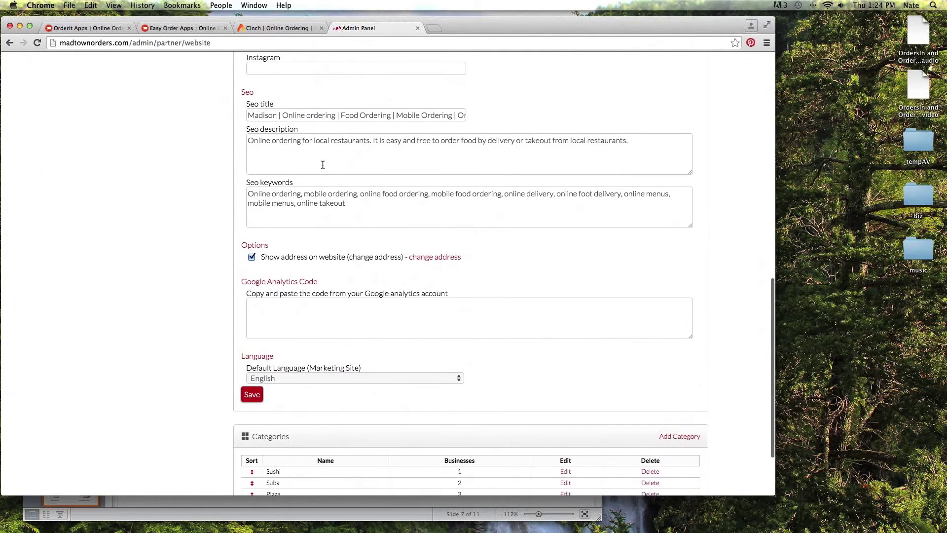
{"action": "left_click", "coordinate": [322, 156]}
{"action": "scroll", "coordinate": [352, 173], "scroll_direction": "down", "scroll_amount": 3}
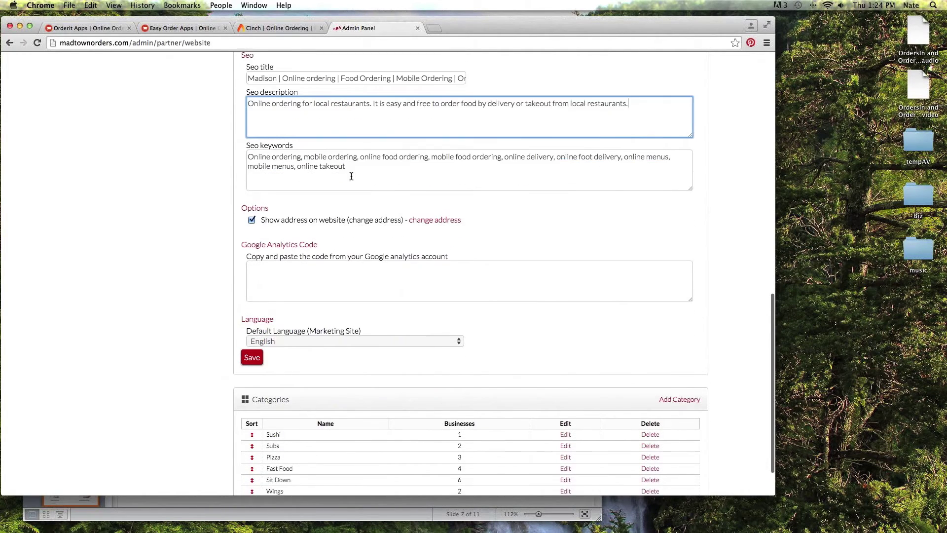
{"action": "key", "text": "Tab"}
{"action": "key", "text": "Tab"}
{"action": "key", "text": "Tab"}
{"action": "key", "text": "Tab"}
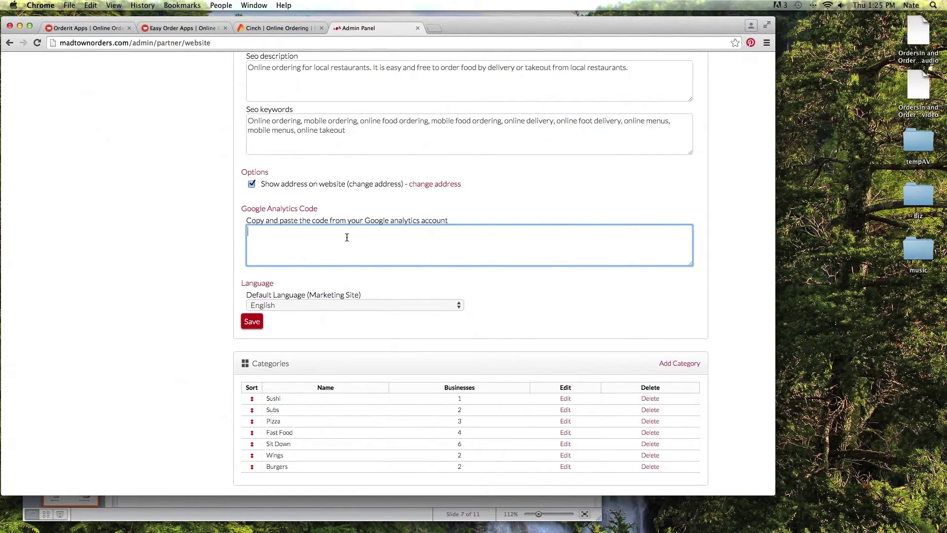
{"action": "scroll", "coordinate": [346, 236], "scroll_direction": "down", "scroll_amount": 2}
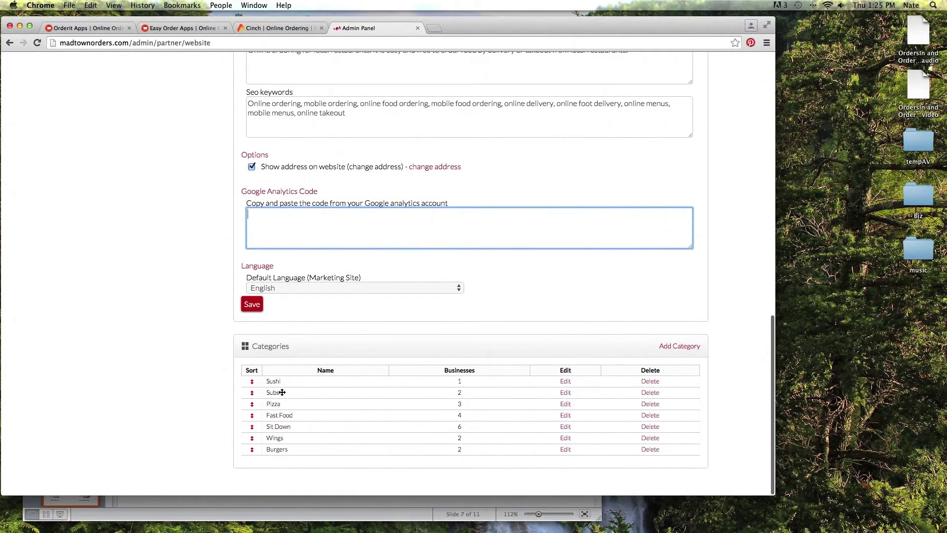
{"action": "left_click_drag", "start_coordinate": [251, 381], "coordinate": [263, 402]}
{"action": "scroll", "coordinate": [192, 273], "scroll_direction": "up", "scroll_amount": 5}
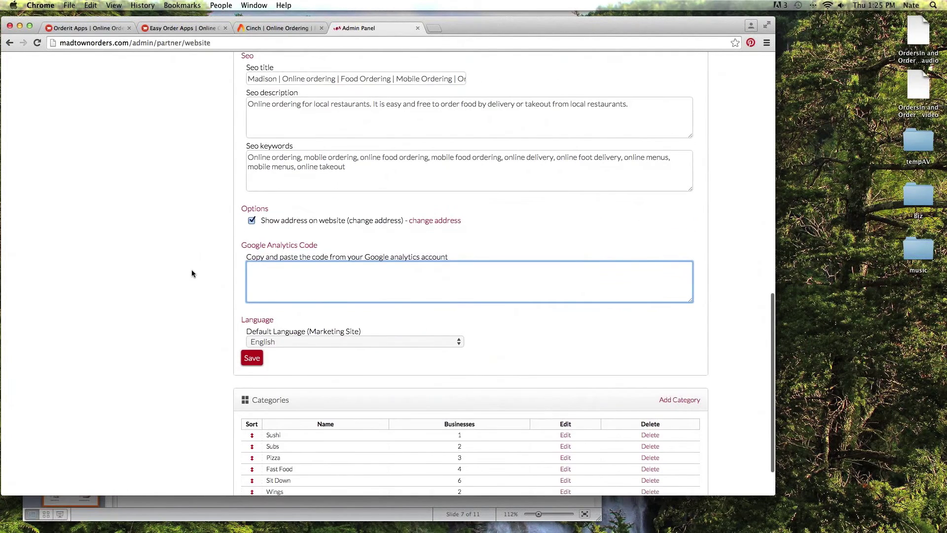
{"action": "scroll", "coordinate": [191, 273], "scroll_direction": "up", "scroll_amount": 10}
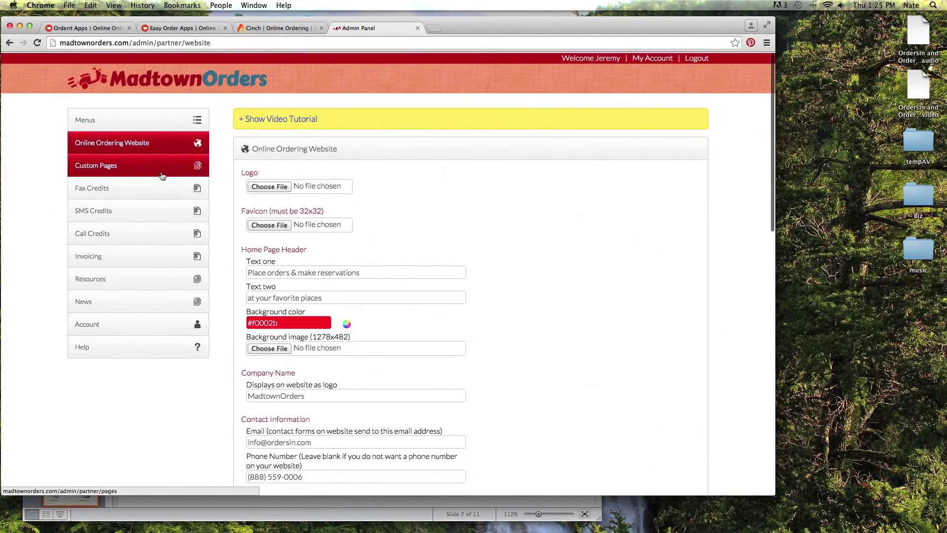
Open Custom Pages in the sidebar to see the 'You have no custom pages' message.
{"action": "left_click", "coordinate": [151, 168]}
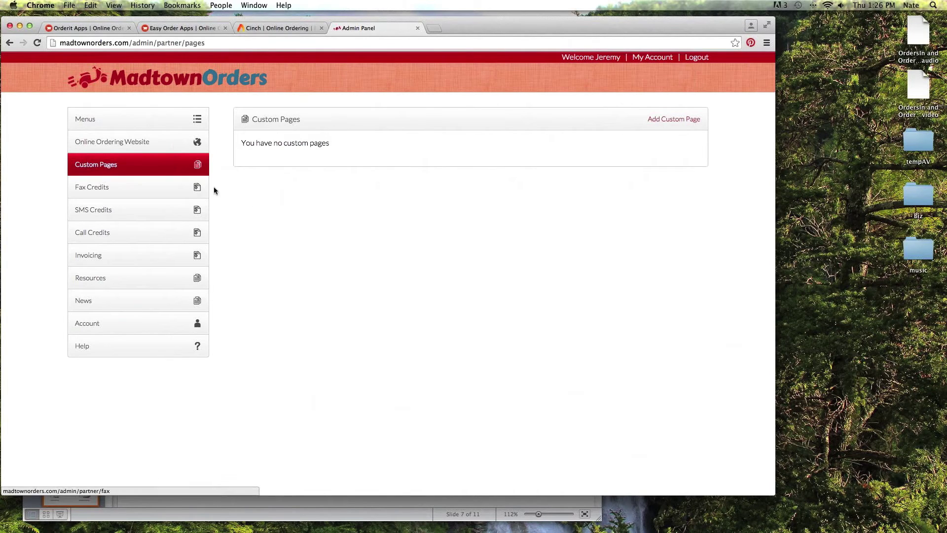
View Fax Credits, then SMS Credits showing Buck & Honey's 17 credits and 2500 credits for $25.
{"action": "left_click", "coordinate": [149, 191]}
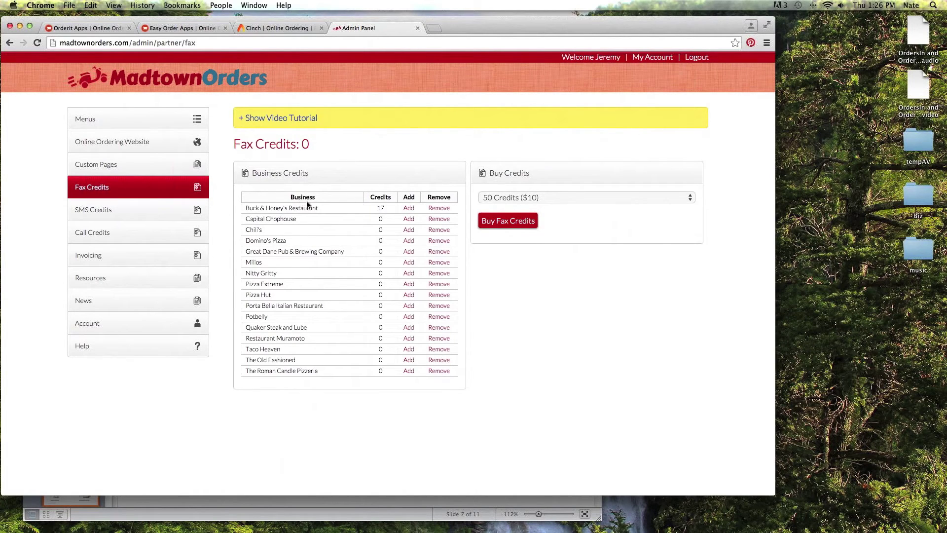
{"action": "left_click", "coordinate": [172, 211]}
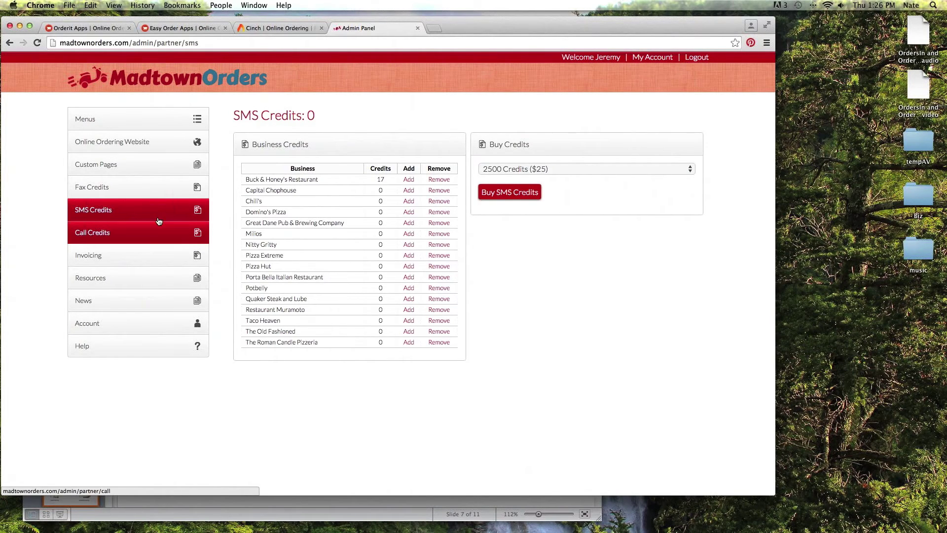
Open Call Credits to see Buck & Honey's 17 credits and 1000 credits offered for $20.
{"action": "left_click", "coordinate": [153, 235]}
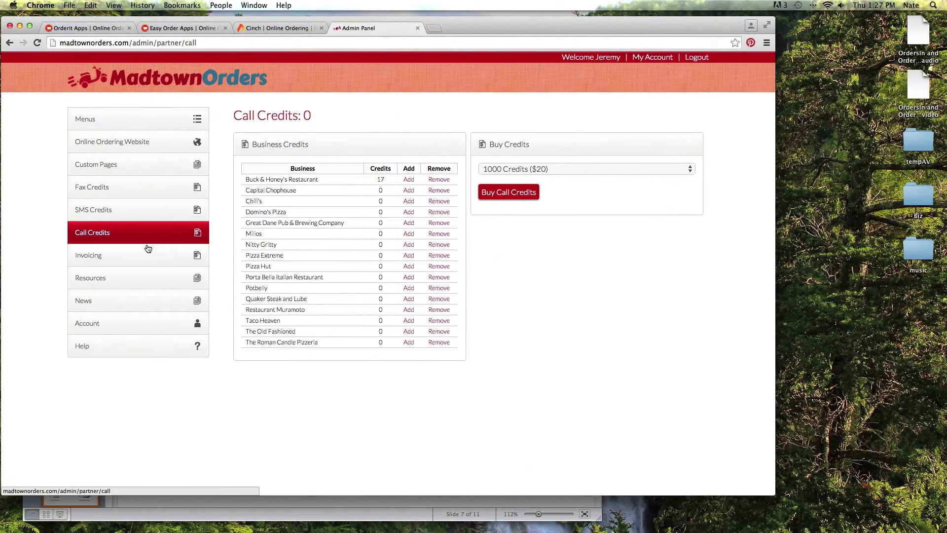
Open Invoicing to see Stripe selected and invoice links for all 16 businesses.
{"action": "left_click", "coordinate": [146, 254]}
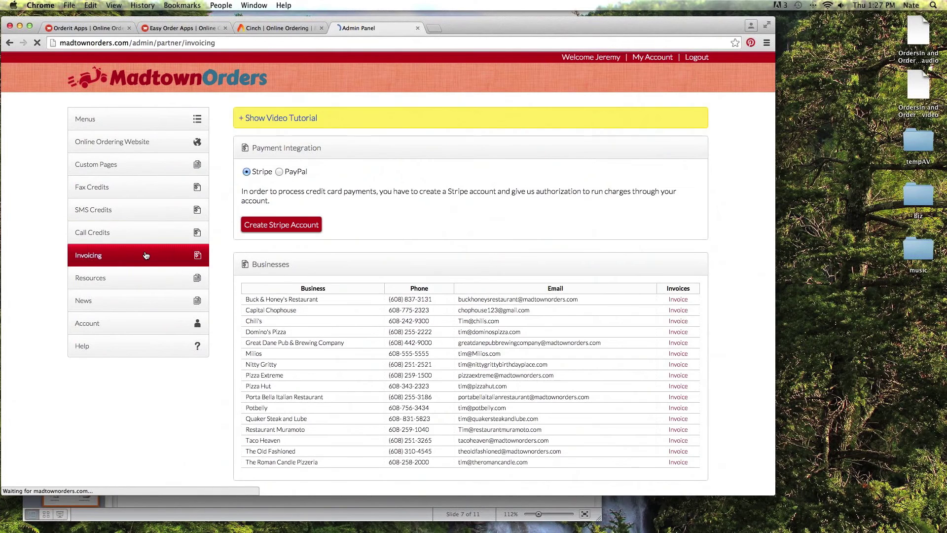
{"action": "scroll", "coordinate": [580, 114], "scroll_direction": "down", "scroll_amount": 1}
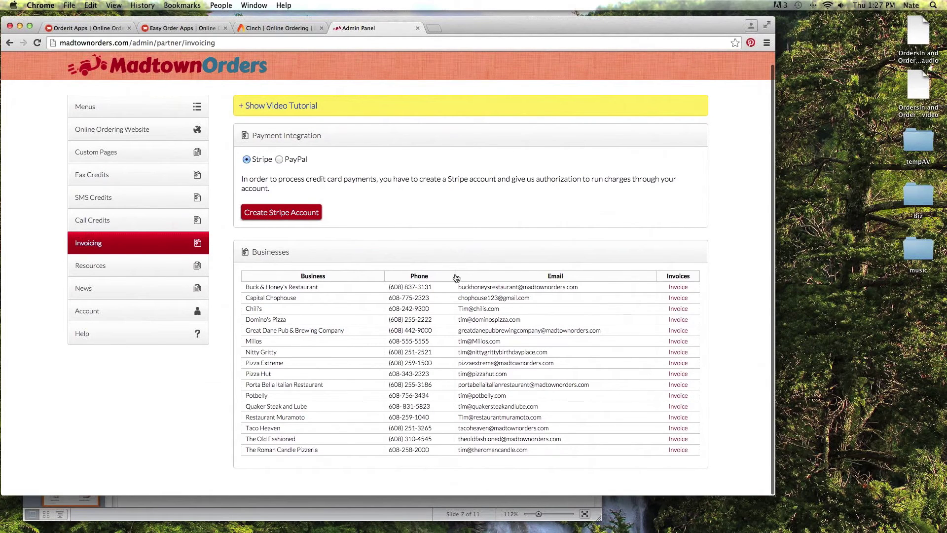
Start an invoice for Buck & Honey's Restaurant with a 09/01/2015 start date.
{"action": "left_click", "coordinate": [680, 287]}
{"action": "scroll", "coordinate": [541, 257], "scroll_direction": "down", "scroll_amount": 2}
{"action": "scroll", "coordinate": [541, 256], "scroll_direction": "down", "scroll_amount": 2}
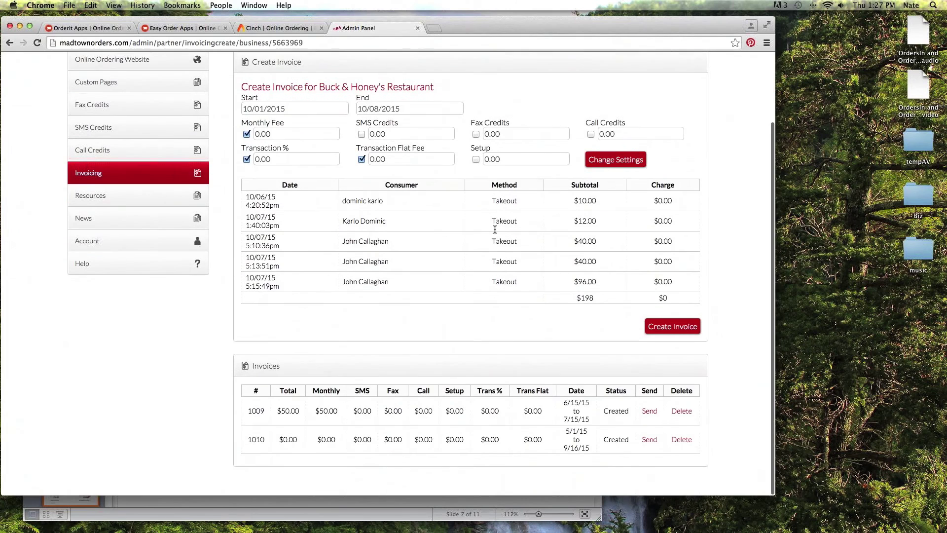
{"action": "left_click", "coordinate": [251, 108]}
{"action": "double_click", "coordinate": [251, 108]}
{"action": "type", "text": "9"}
{"action": "left_click", "coordinate": [370, 119]}
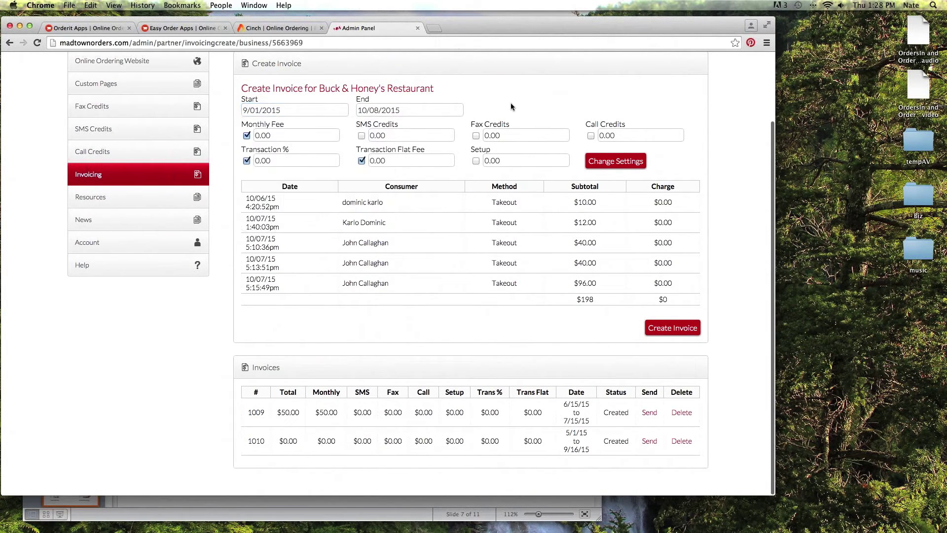
{"action": "scroll", "coordinate": [439, 141], "scroll_direction": "up", "scroll_amount": 4}
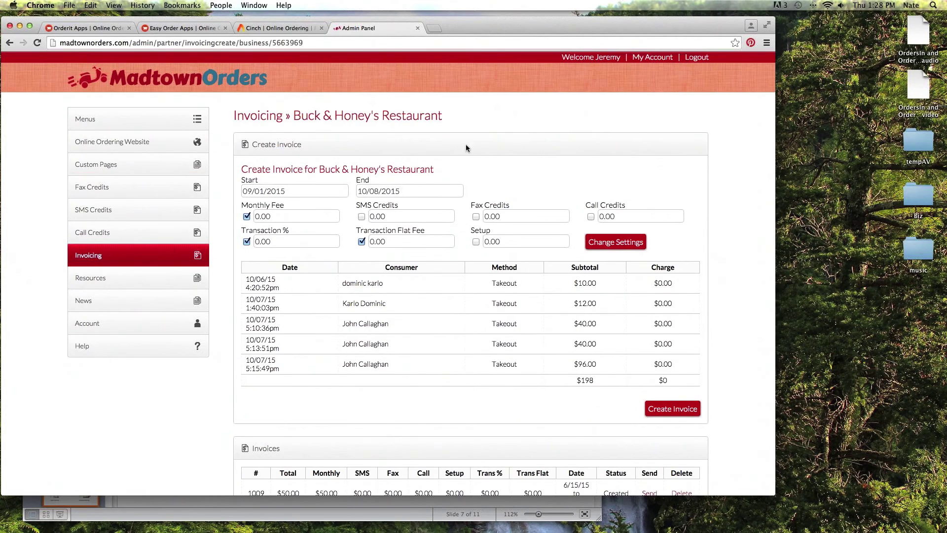
{"action": "scroll", "coordinate": [469, 144], "scroll_direction": "down", "scroll_amount": 4}
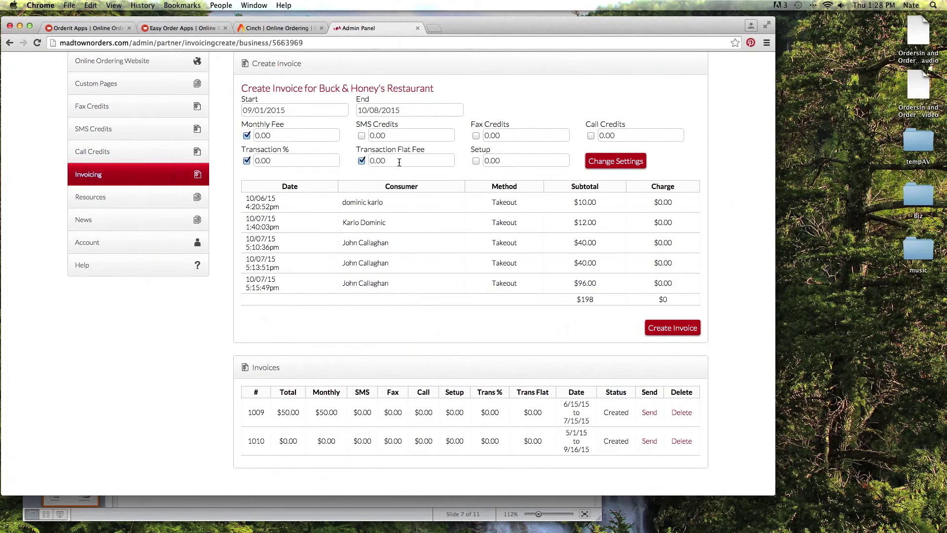
Set the Setup fee to 99.00 and apply the invoice settings.
{"action": "left_click", "coordinate": [489, 160]}
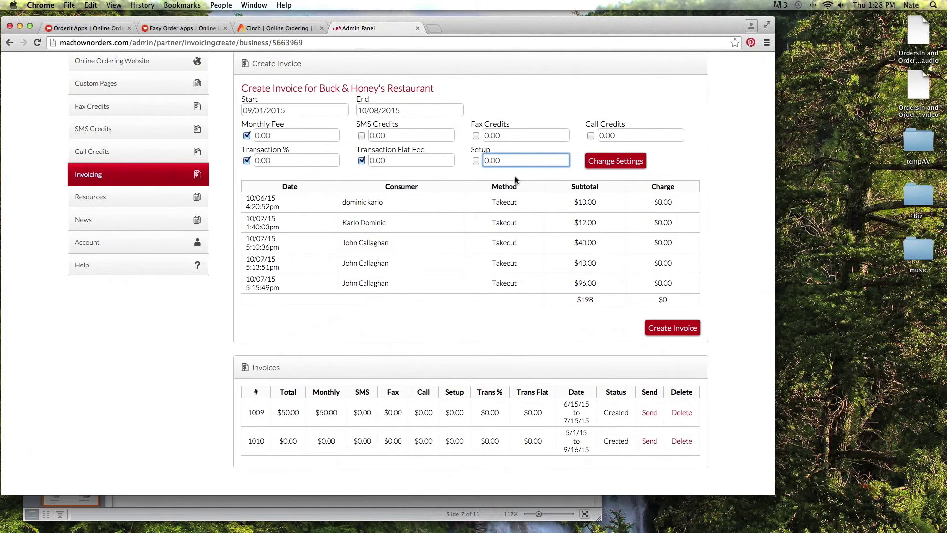
{"action": "key", "text": "BackSpace"}
{"action": "type", "text": "99"}
{"action": "left_click", "coordinate": [615, 165]}
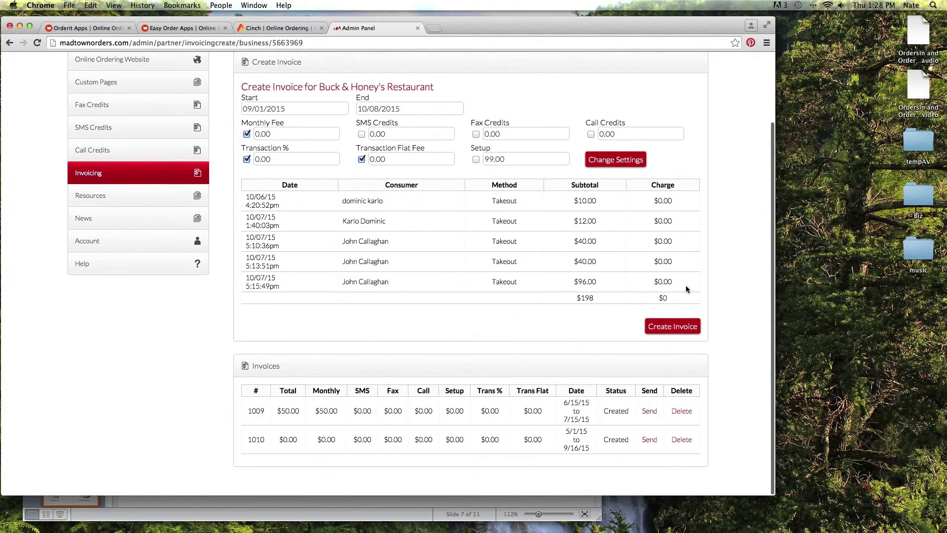
Create the 9/1/15–10/8/15 invoice, preview the send form for invoice 1009, then return.
{"action": "left_click", "coordinate": [680, 326]}
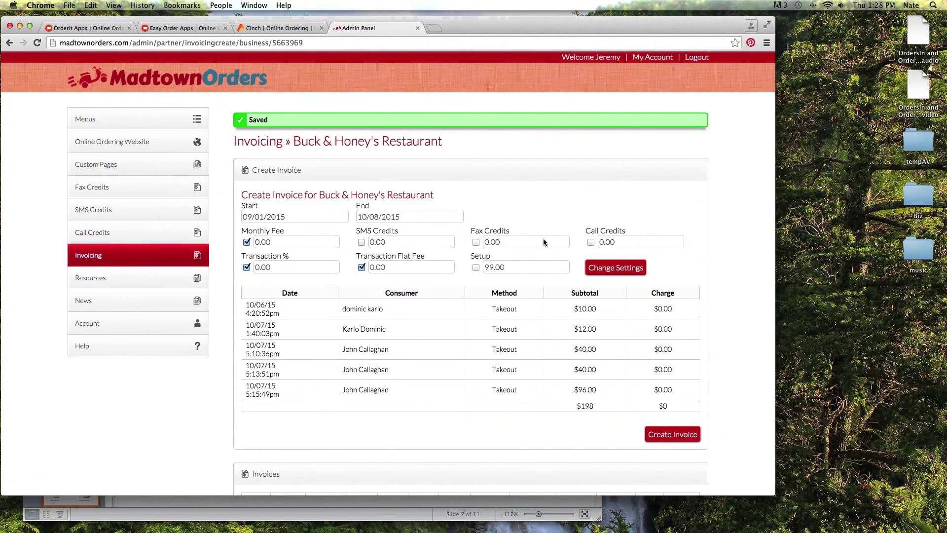
{"action": "scroll", "coordinate": [543, 241], "scroll_direction": "up", "scroll_amount": 1}
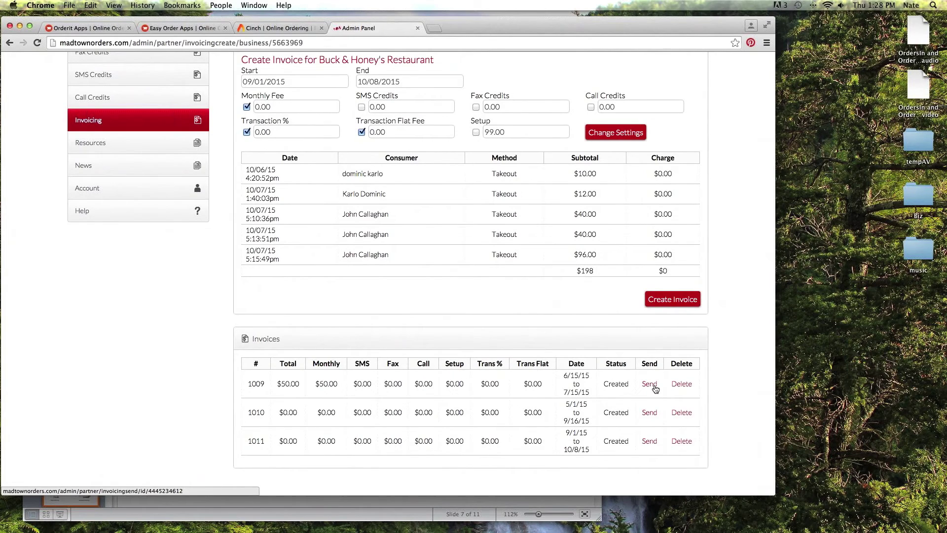
{"action": "left_click", "coordinate": [654, 389]}
{"action": "left_click", "coordinate": [309, 232]}
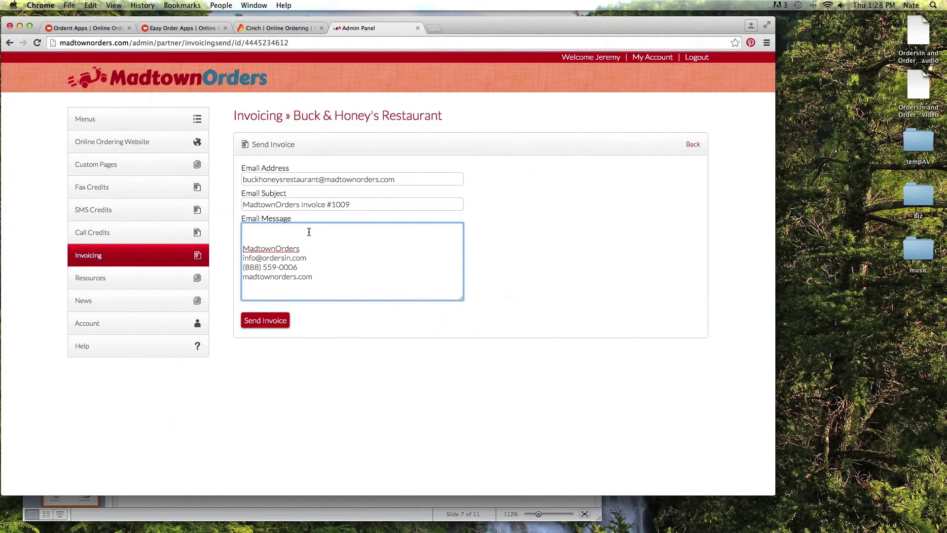
{"action": "left_click", "coordinate": [9, 42]}
{"action": "scroll", "coordinate": [424, 176], "scroll_direction": "up", "scroll_amount": 5}
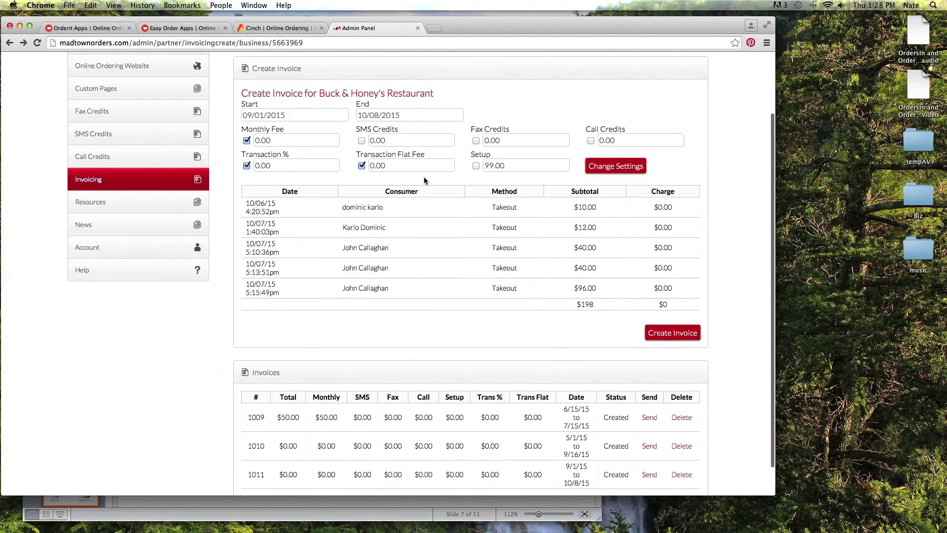
{"action": "scroll", "coordinate": [431, 176], "scroll_direction": "down", "scroll_amount": 3}
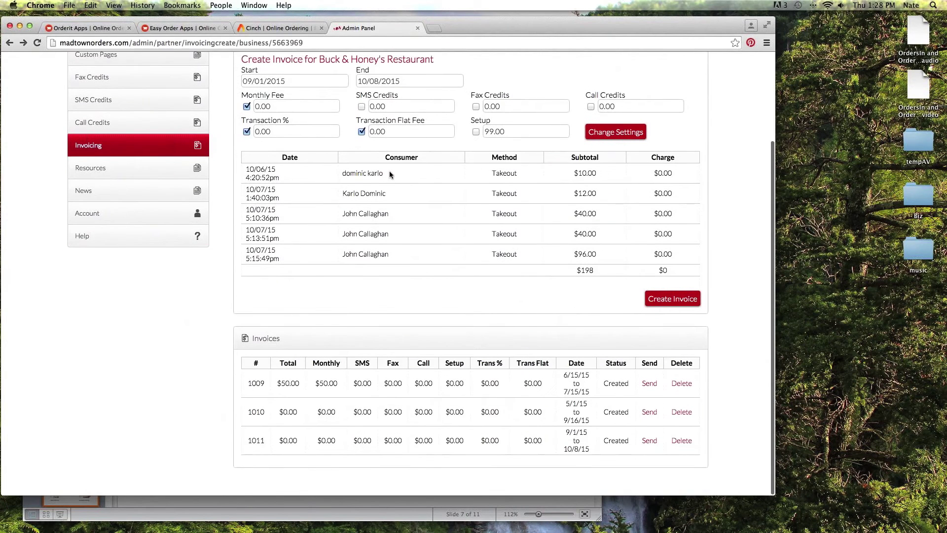
Browse the Resources page's marketing documents, QR code, promotional graphics and licensee panel videos.
{"action": "left_click", "coordinate": [133, 175]}
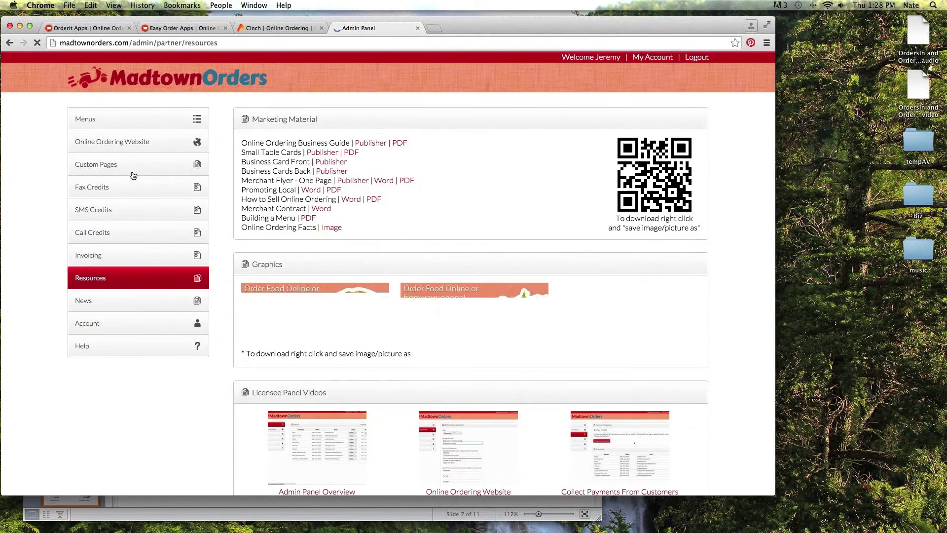
{"action": "scroll", "coordinate": [438, 167], "scroll_direction": "down", "scroll_amount": 1}
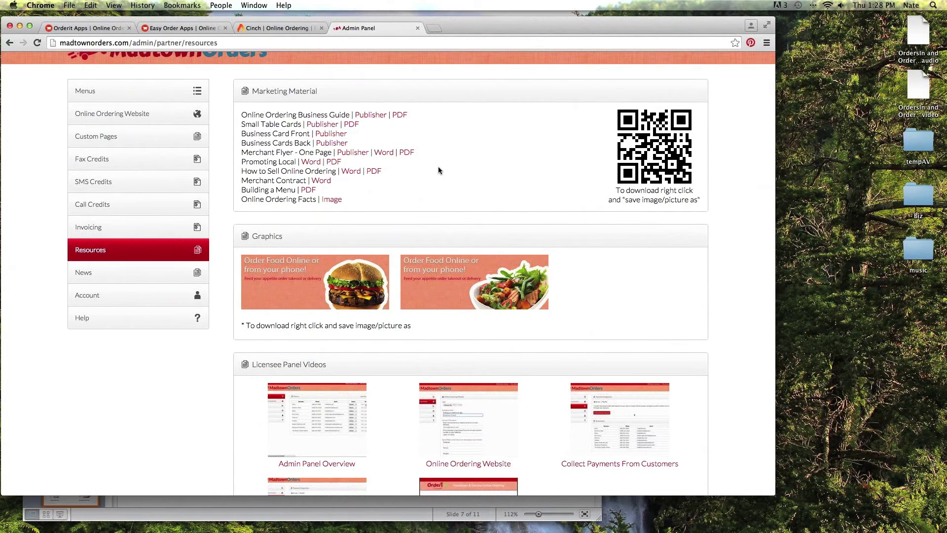
{"action": "scroll", "coordinate": [438, 166], "scroll_direction": "down", "scroll_amount": 1}
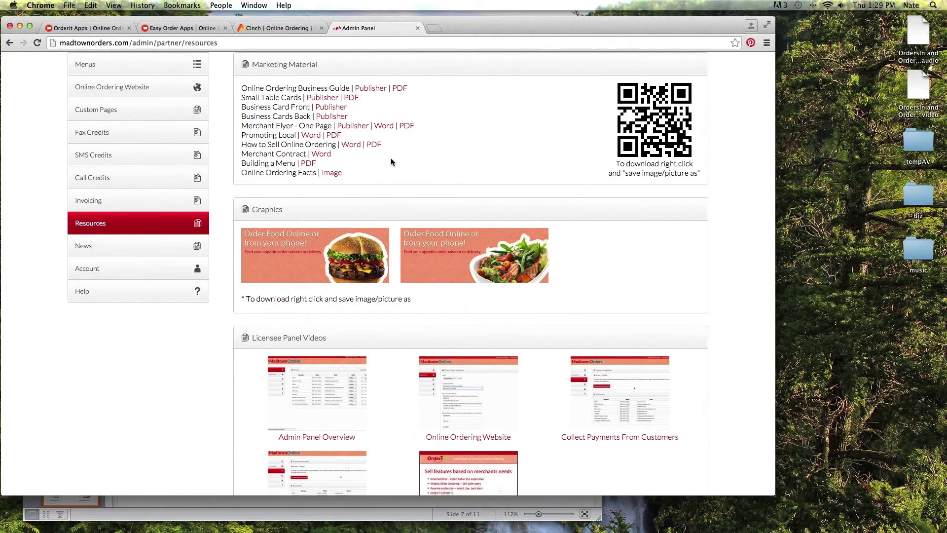
{"action": "scroll", "coordinate": [392, 156], "scroll_direction": "down", "scroll_amount": 1}
{"action": "scroll", "coordinate": [386, 167], "scroll_direction": "up", "scroll_amount": 1}
{"action": "scroll", "coordinate": [444, 173], "scroll_direction": "down", "scroll_amount": 6}
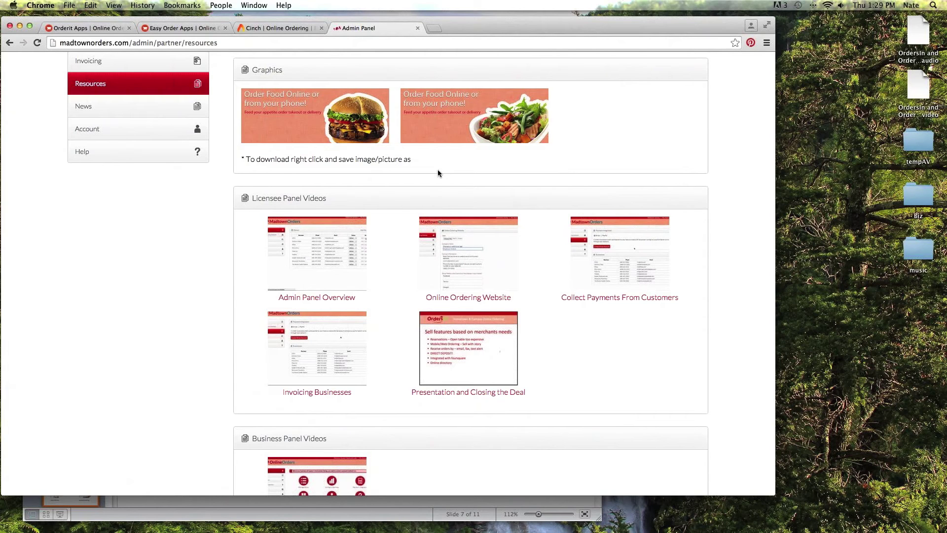
{"action": "scroll", "coordinate": [438, 173], "scroll_direction": "down", "scroll_amount": 4}
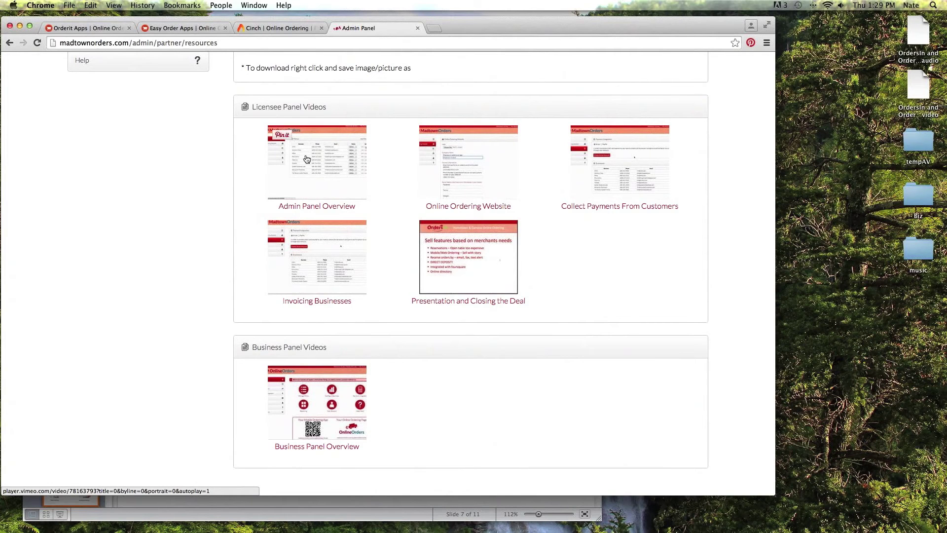
{"action": "scroll", "coordinate": [179, 152], "scroll_direction": "up", "scroll_amount": 3}
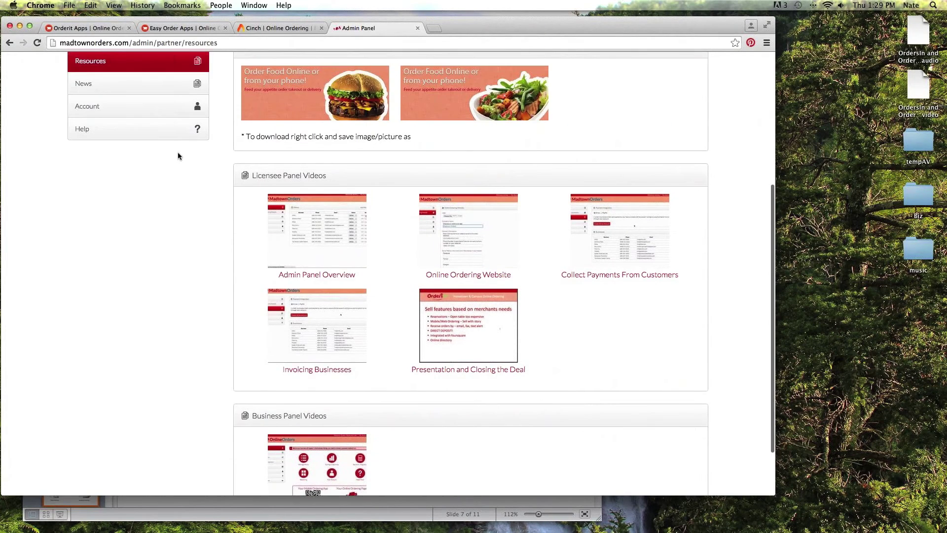
{"action": "scroll", "coordinate": [182, 156], "scroll_direction": "up", "scroll_amount": 4}
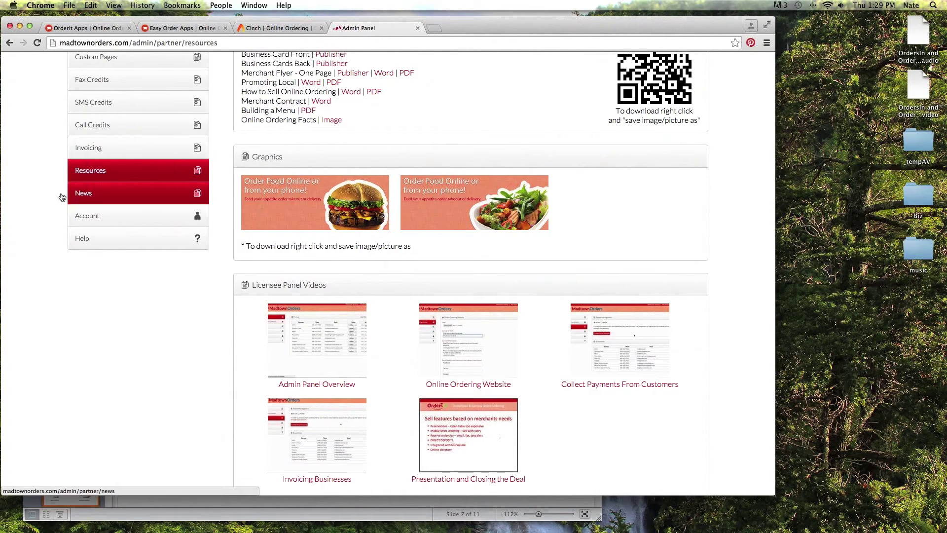
Pass through News, Account and Online Ordering Website, then return to the Menus business list.
{"action": "left_click", "coordinate": [95, 197]}
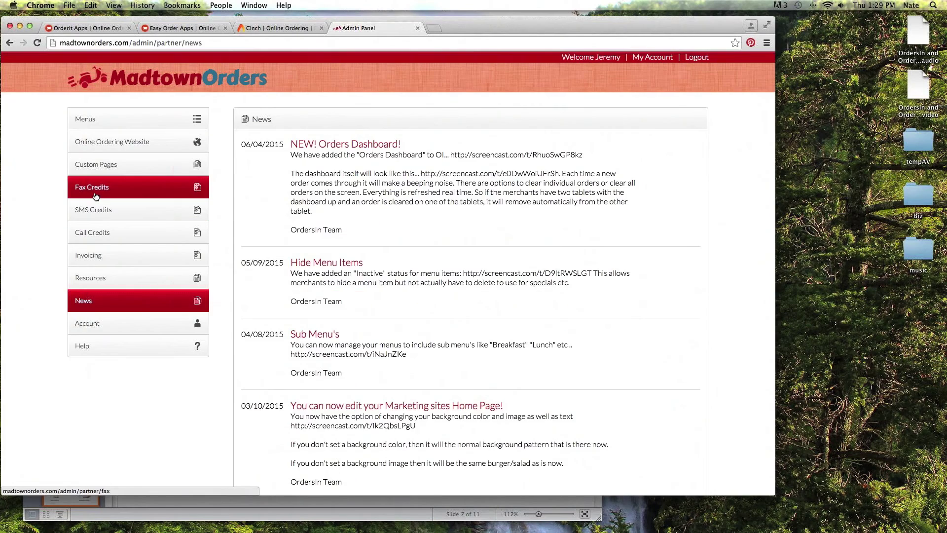
{"action": "left_click", "coordinate": [95, 193]}
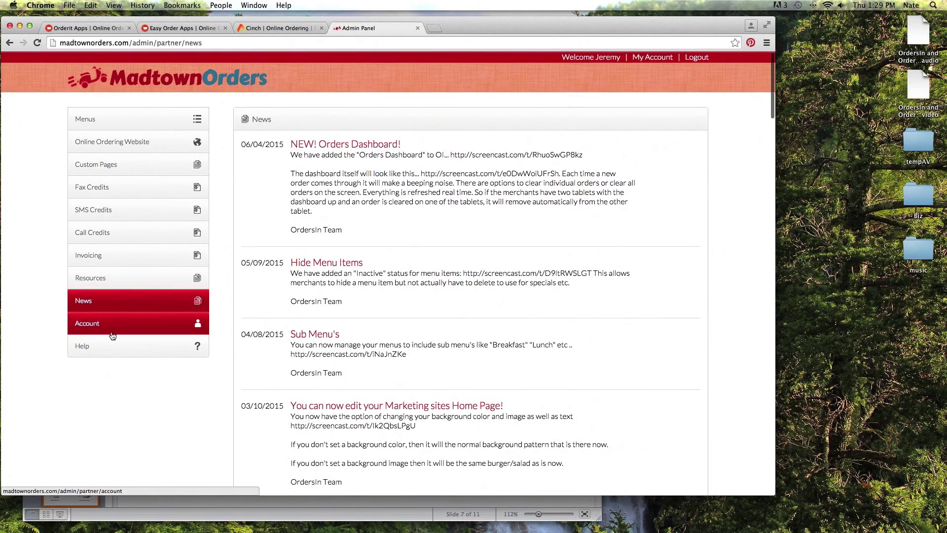
{"action": "left_click", "coordinate": [145, 143]}
{"action": "left_click", "coordinate": [139, 123]}
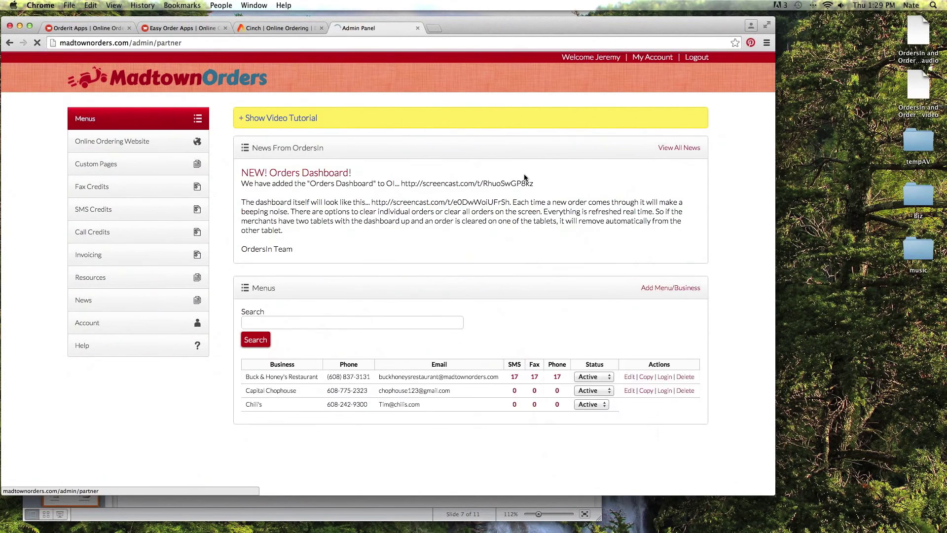
{"action": "scroll", "coordinate": [688, 198], "scroll_direction": "down", "scroll_amount": 5}
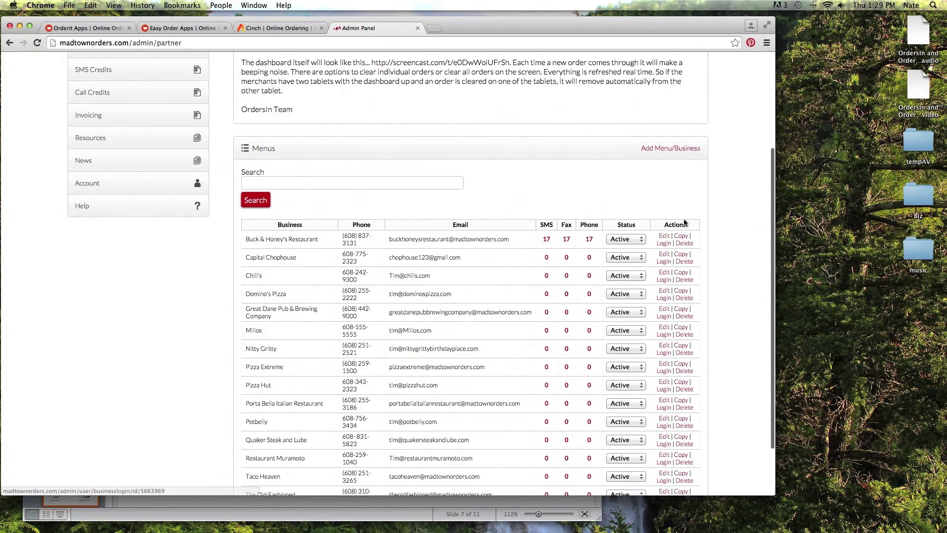
Log in as Buck & Honey's Restaurant, clear the Black & Bleu order, and return to admin home.
{"action": "left_click", "coordinate": [664, 244]}
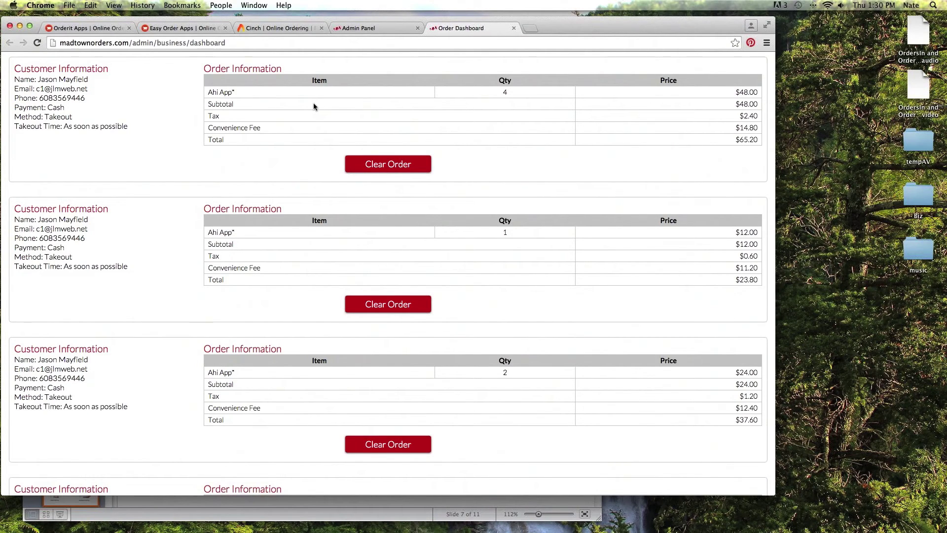
{"action": "scroll", "coordinate": [313, 106], "scroll_direction": "down", "scroll_amount": 20}
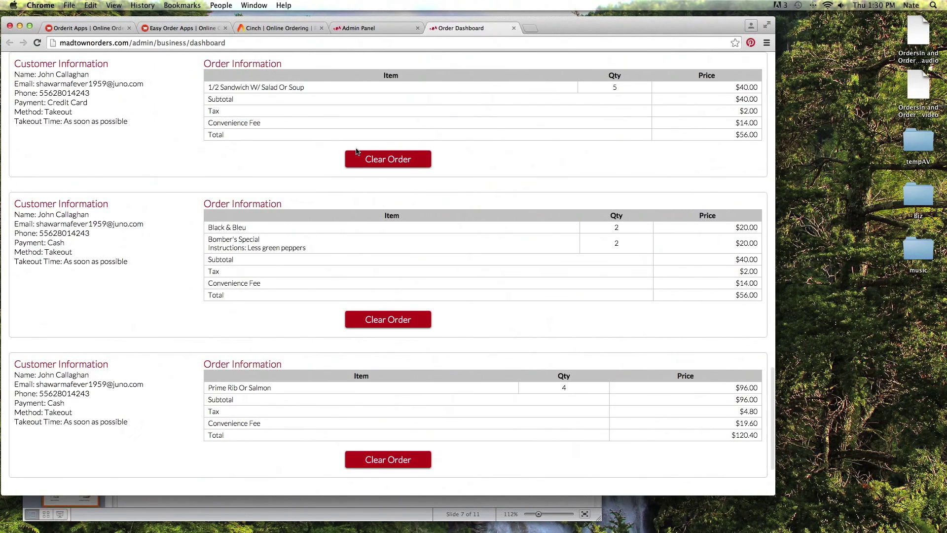
{"action": "scroll", "coordinate": [356, 148], "scroll_direction": "down", "scroll_amount": 5}
{"action": "scroll", "coordinate": [419, 187], "scroll_direction": "up", "scroll_amount": 3}
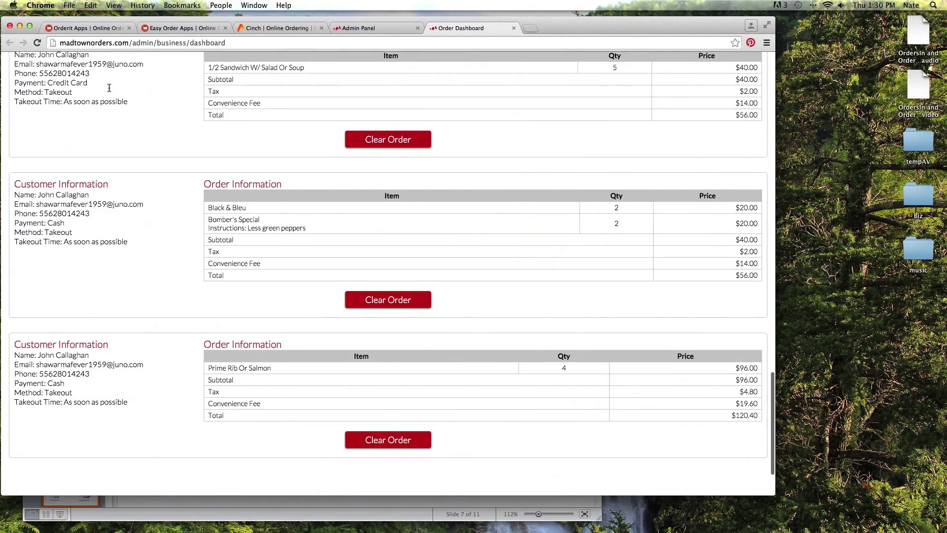
{"action": "scroll", "coordinate": [480, 231], "scroll_direction": "down", "scroll_amount": 3}
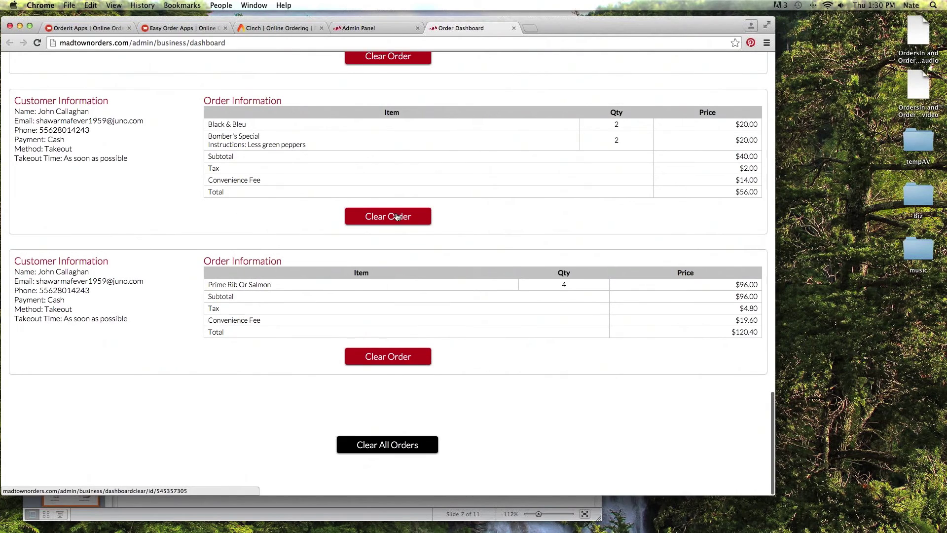
{"action": "left_click", "coordinate": [397, 216]}
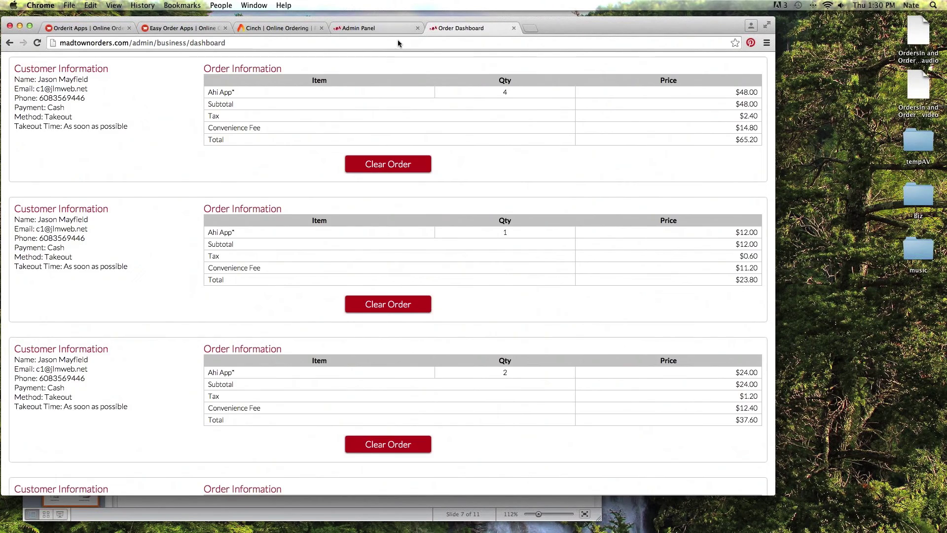
{"action": "left_click", "coordinate": [395, 29]}
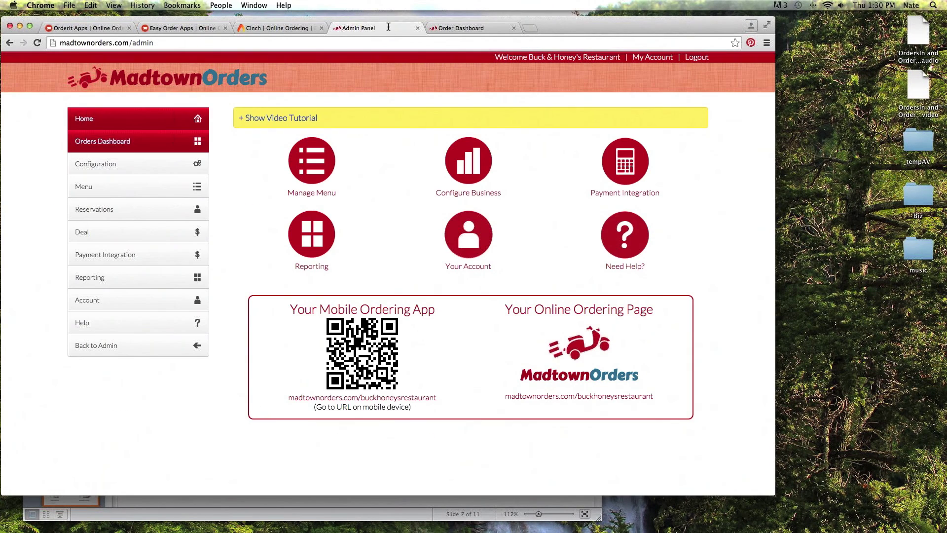
Close the order dashboard and review Buck & Honey's configuration, including takeout, delivery and 5.00% tax.
{"action": "left_click", "coordinate": [513, 28]}
{"action": "left_click", "coordinate": [140, 169]}
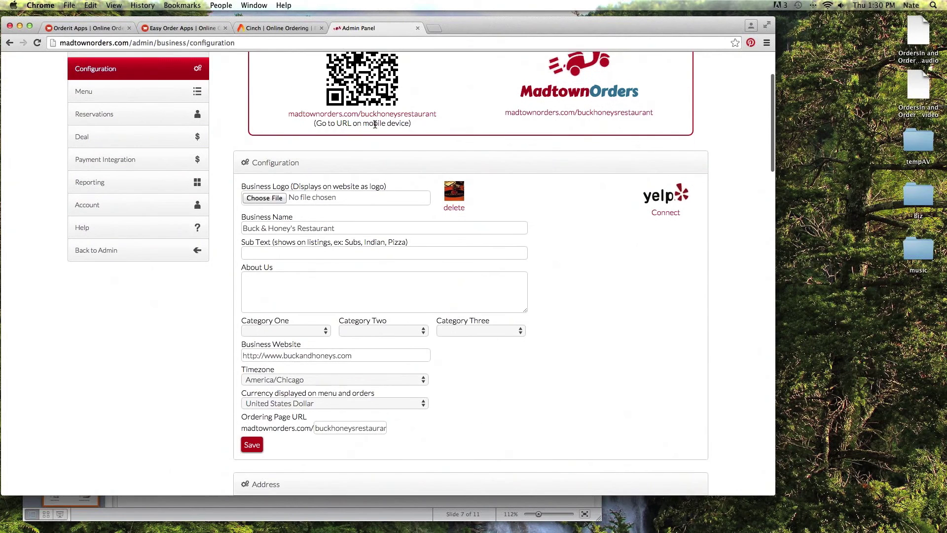
{"action": "scroll", "coordinate": [375, 127], "scroll_direction": "up", "scroll_amount": 3}
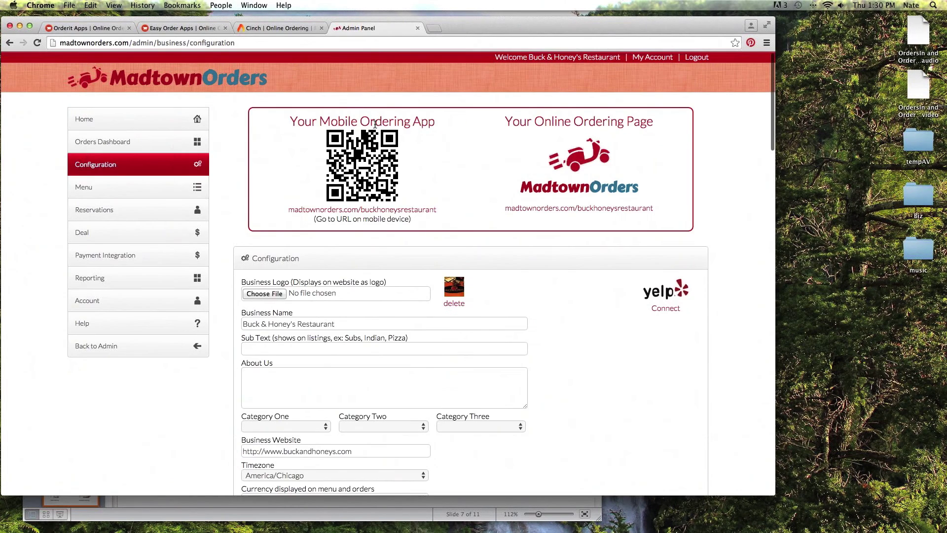
{"action": "scroll", "coordinate": [360, 126], "scroll_direction": "down", "scroll_amount": 6}
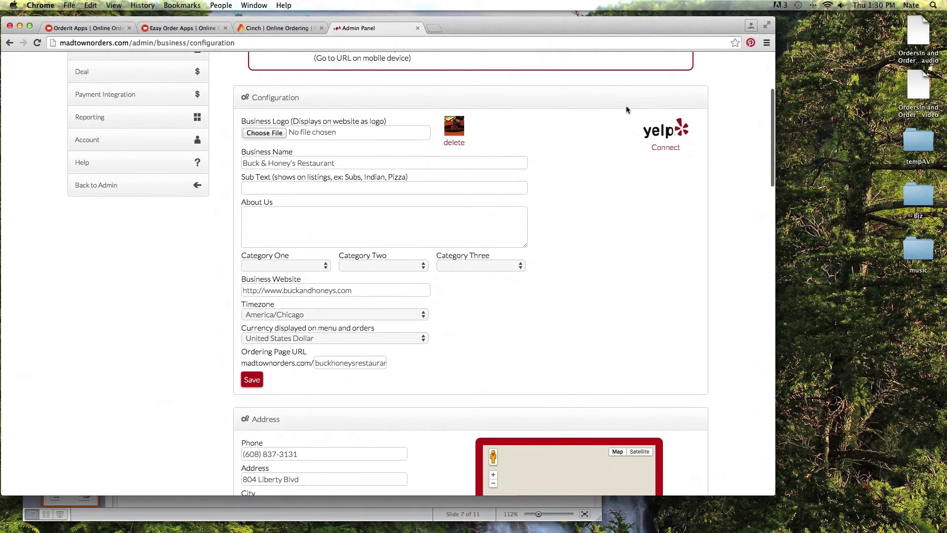
{"action": "scroll", "coordinate": [617, 127], "scroll_direction": "down", "scroll_amount": 2}
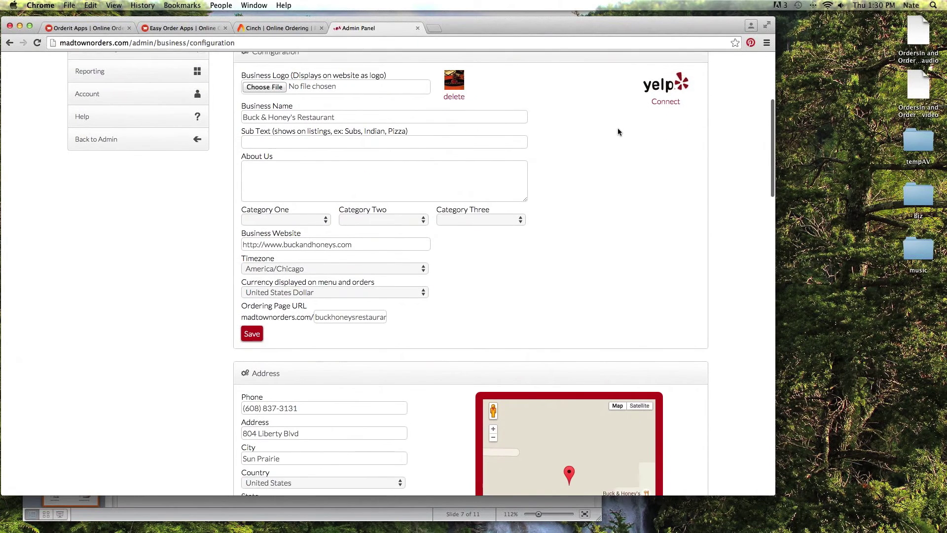
{"action": "scroll", "coordinate": [617, 130], "scroll_direction": "down", "scroll_amount": 1}
{"action": "scroll", "coordinate": [594, 128], "scroll_direction": "up", "scroll_amount": 2}
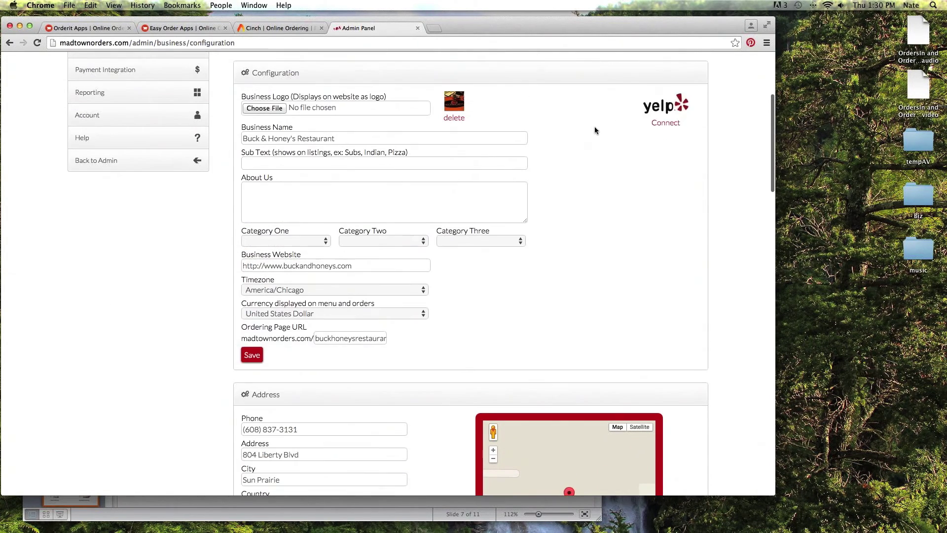
{"action": "scroll", "coordinate": [594, 129], "scroll_direction": "down", "scroll_amount": 3}
{"action": "scroll", "coordinate": [595, 130], "scroll_direction": "down", "scroll_amount": 3}
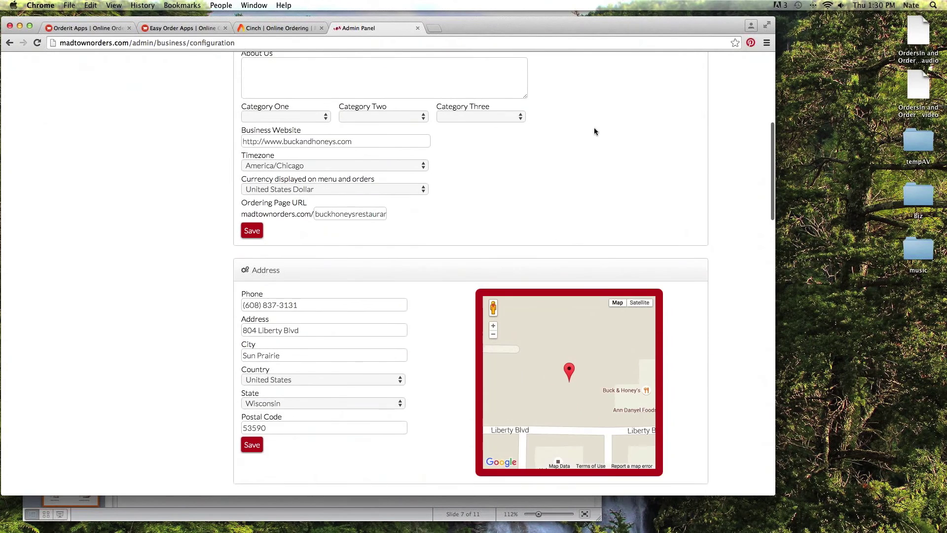
{"action": "scroll", "coordinate": [486, 148], "scroll_direction": "down", "scroll_amount": 7}
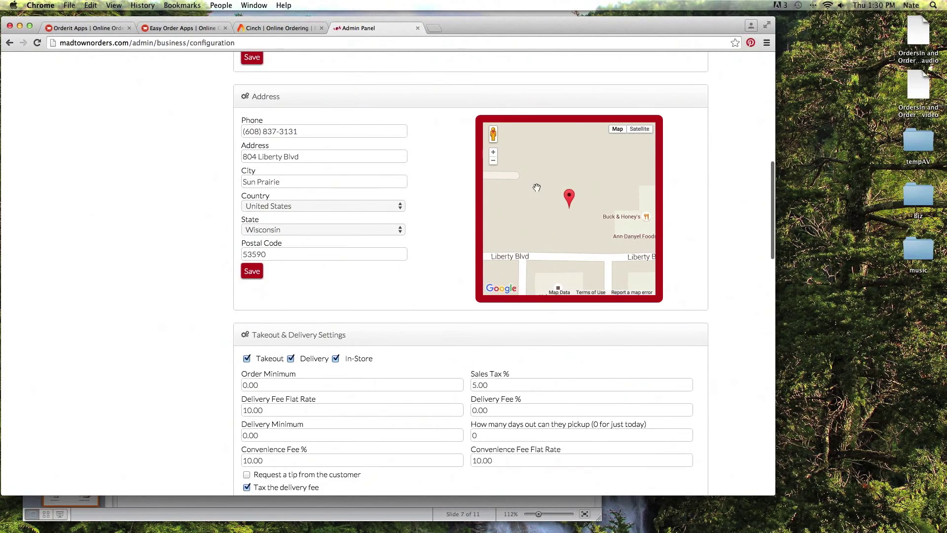
{"action": "scroll", "coordinate": [537, 191], "scroll_direction": "down", "scroll_amount": 1}
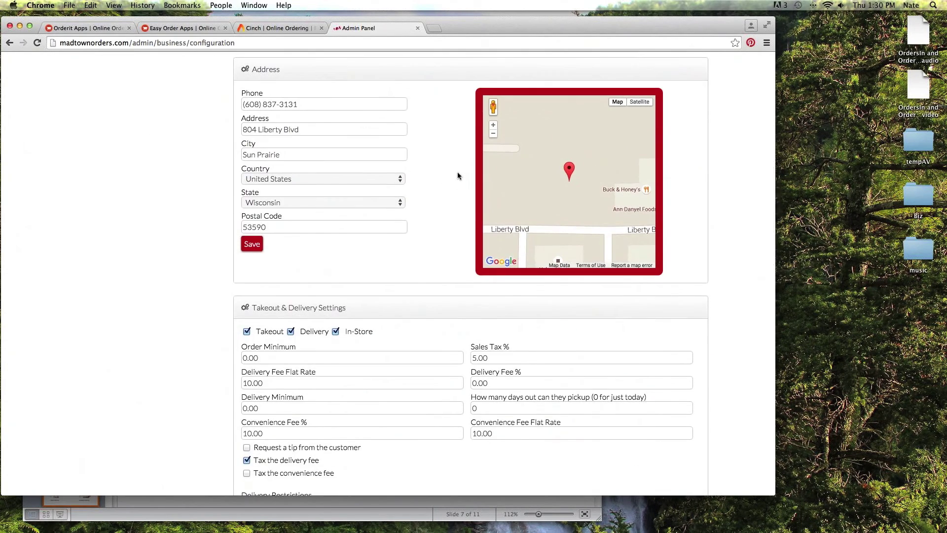
{"action": "scroll", "coordinate": [457, 175], "scroll_direction": "down", "scroll_amount": 5}
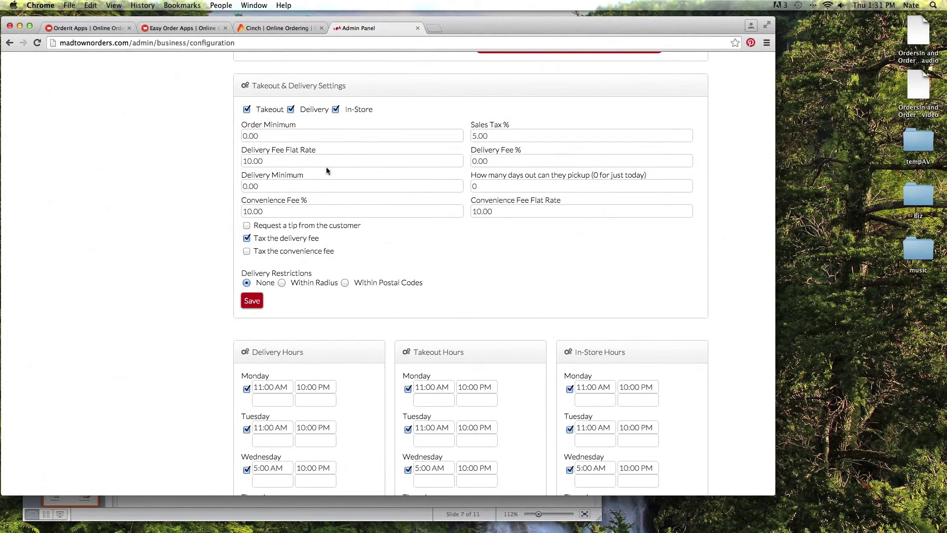
{"action": "scroll", "coordinate": [327, 169], "scroll_direction": "down", "scroll_amount": 10}
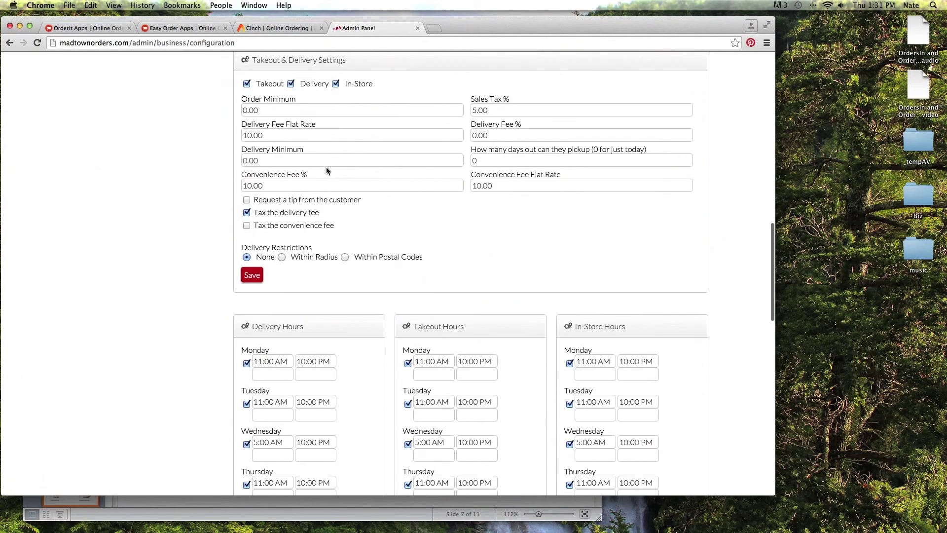
{"action": "scroll", "coordinate": [326, 171], "scroll_direction": "down", "scroll_amount": 2}
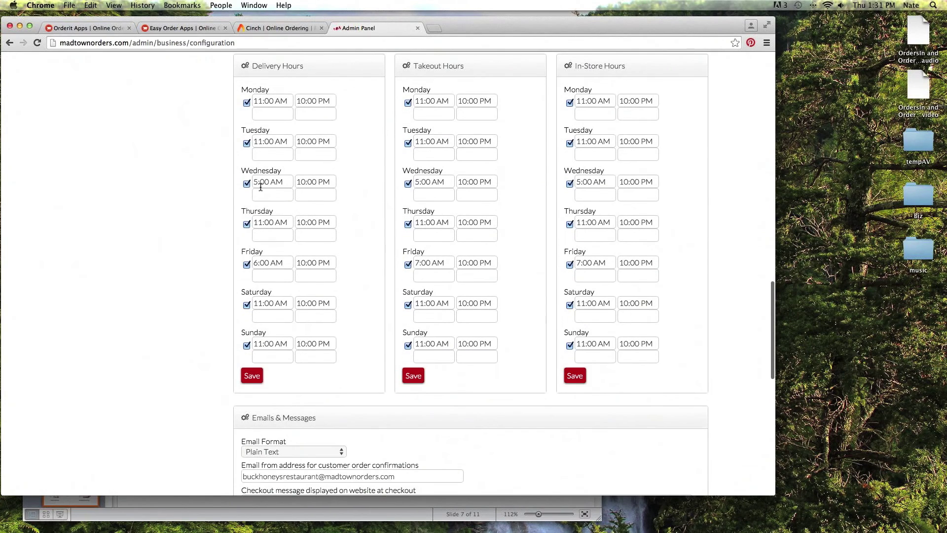
{"action": "scroll", "coordinate": [260, 191], "scroll_direction": "down", "scroll_amount": 12}
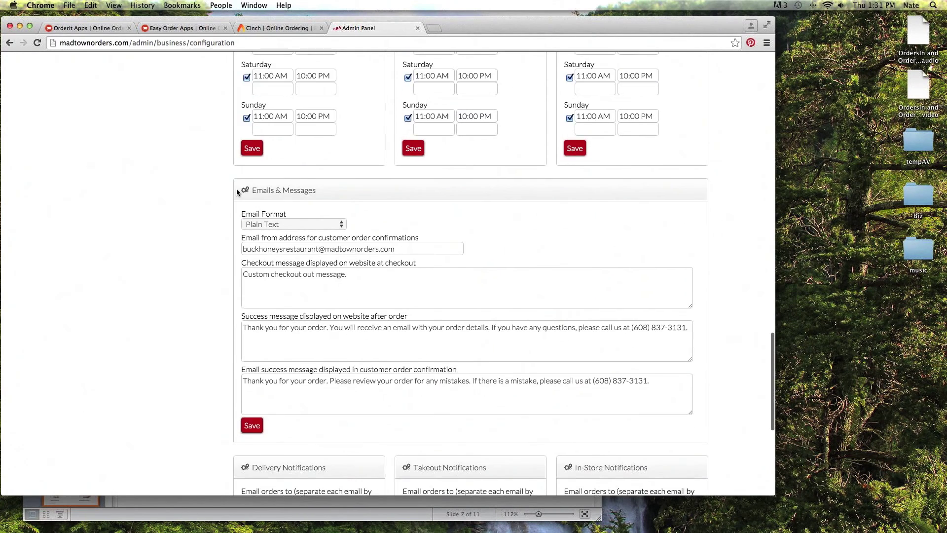
{"action": "scroll", "coordinate": [223, 191], "scroll_direction": "down", "scroll_amount": 2}
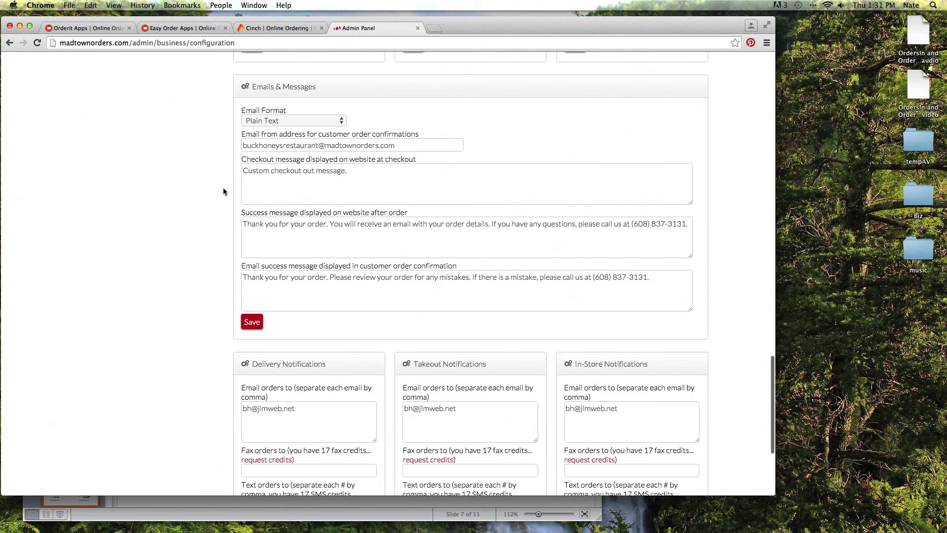
{"action": "scroll", "coordinate": [238, 169], "scroll_direction": "down", "scroll_amount": 1}
{"action": "scroll", "coordinate": [223, 157], "scroll_direction": "up", "scroll_amount": 1}
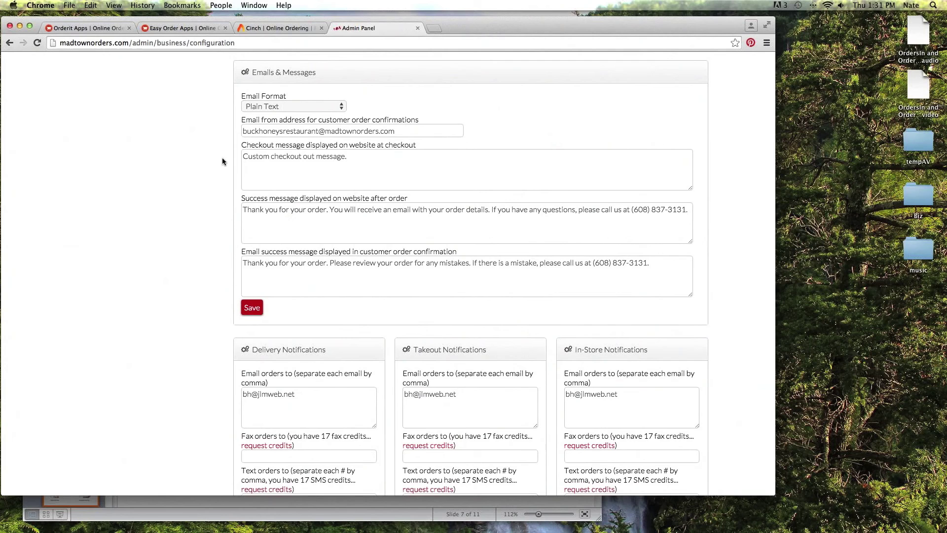
{"action": "scroll", "coordinate": [252, 189], "scroll_direction": "down", "scroll_amount": 1}
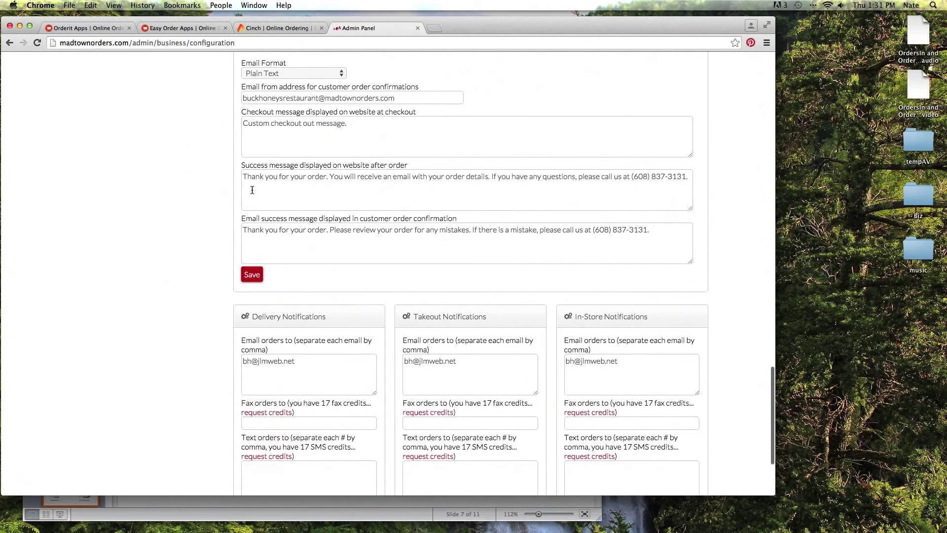
{"action": "scroll", "coordinate": [252, 190], "scroll_direction": "down", "scroll_amount": 3}
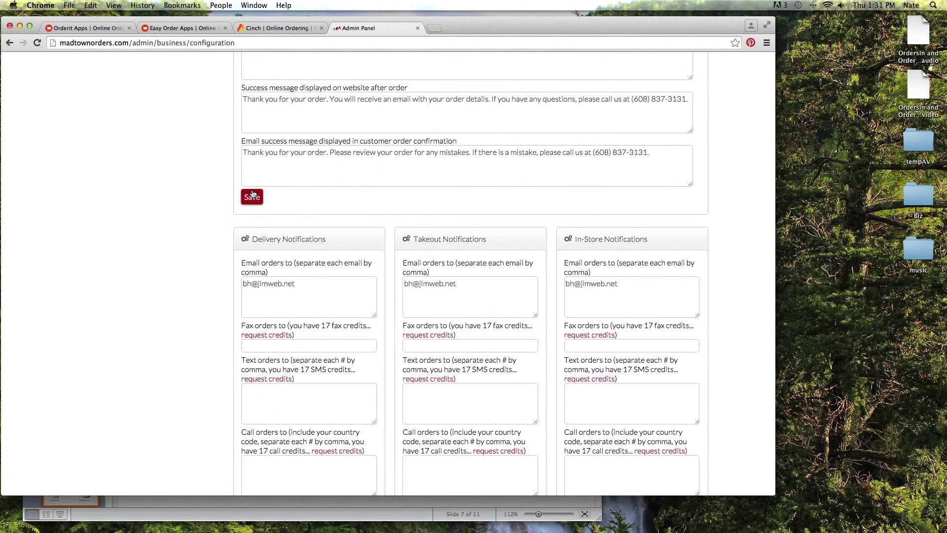
{"action": "scroll", "coordinate": [230, 155], "scroll_direction": "up", "scroll_amount": 3}
{"action": "scroll", "coordinate": [312, 159], "scroll_direction": "up", "scroll_amount": 3}
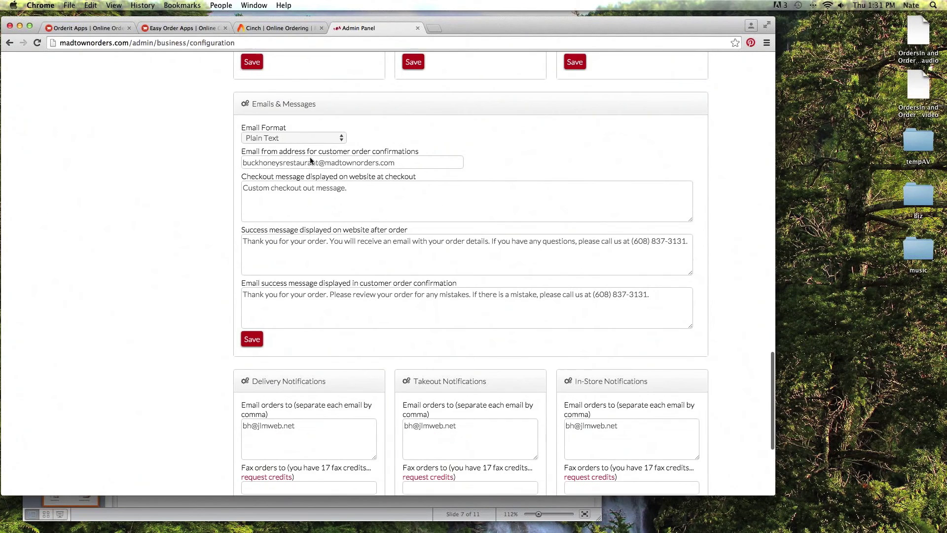
{"action": "scroll", "coordinate": [310, 160], "scroll_direction": "down", "scroll_amount": 6}
{"action": "scroll", "coordinate": [263, 170], "scroll_direction": "up", "scroll_amount": 5}
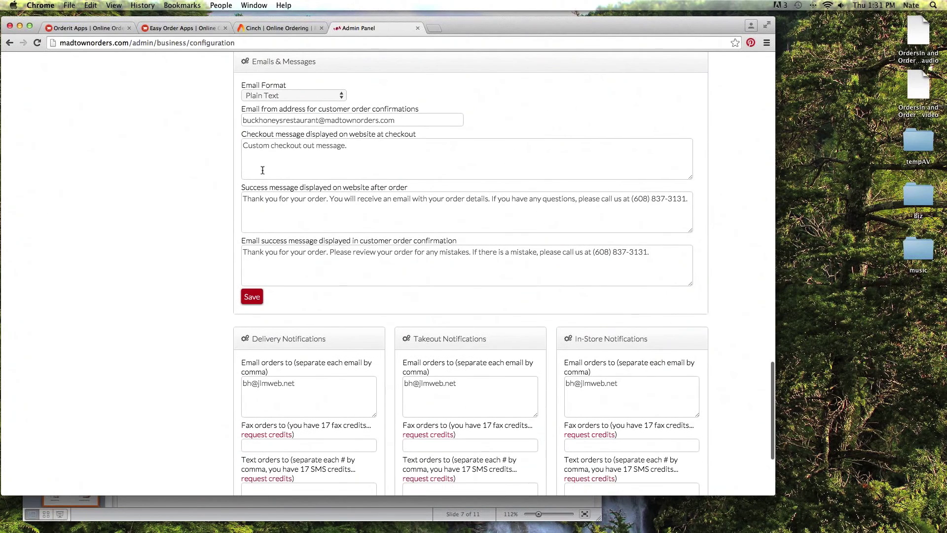
{"action": "scroll", "coordinate": [325, 152], "scroll_direction": "down", "scroll_amount": 5}
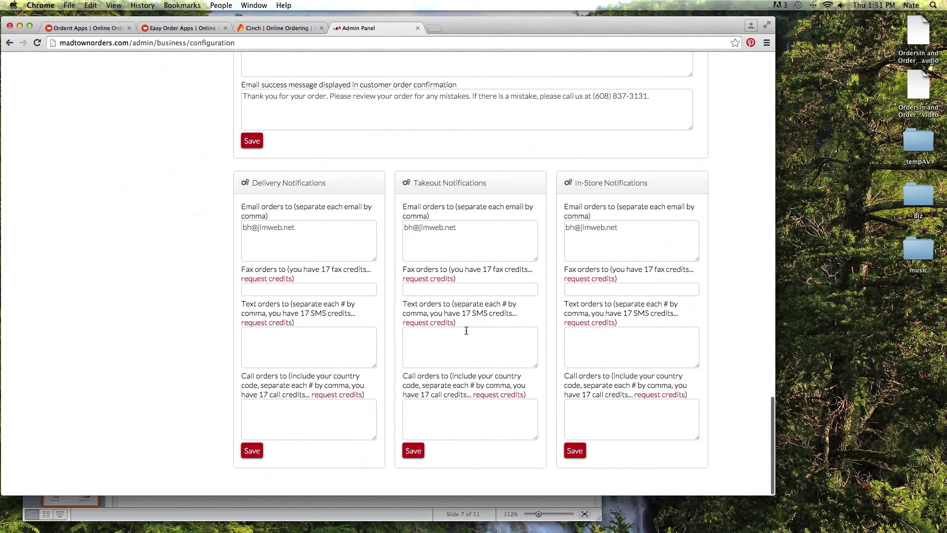
{"action": "scroll", "coordinate": [466, 331], "scroll_direction": "up", "scroll_amount": 10}
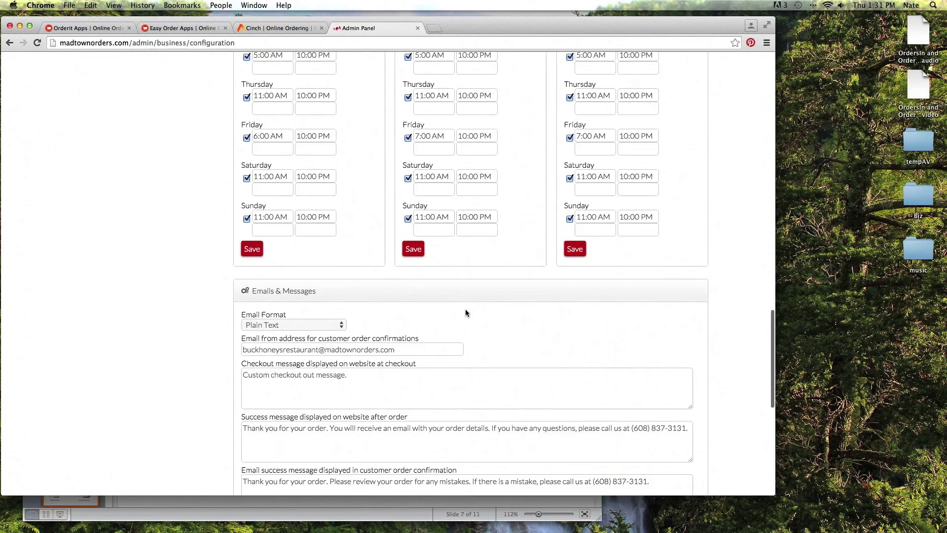
{"action": "scroll", "coordinate": [466, 313], "scroll_direction": "up", "scroll_amount": 10}
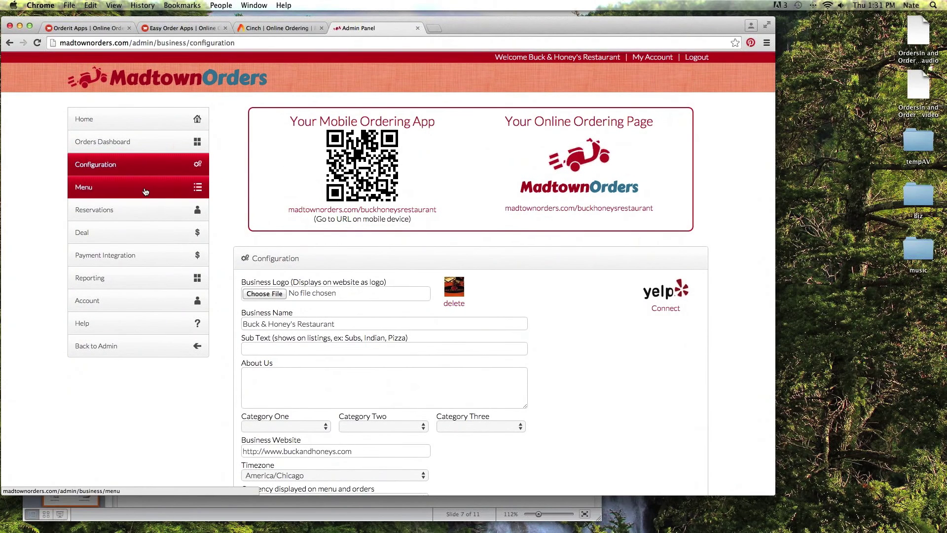
Open the Lunch menu and drag the Starters category back to the top of the list.
{"action": "left_click", "coordinate": [145, 192]}
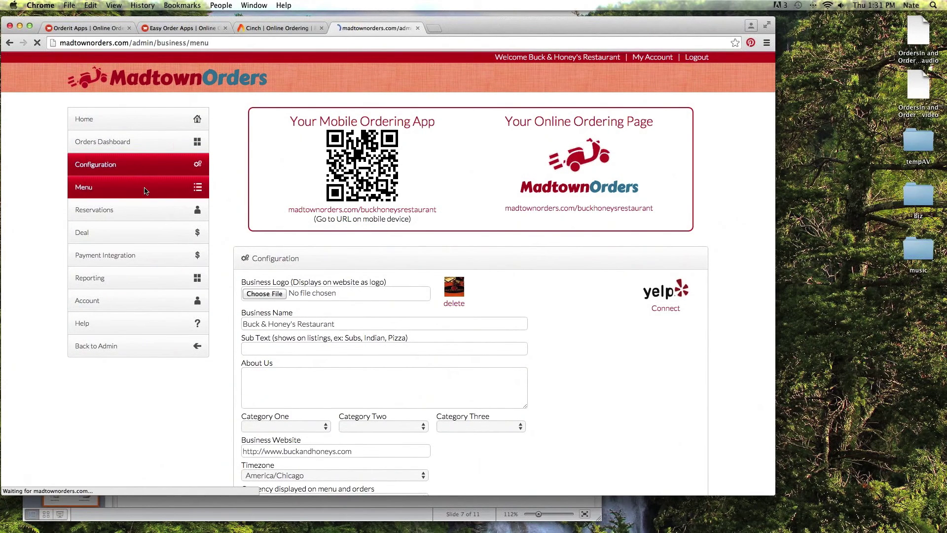
{"action": "scroll", "coordinate": [145, 189], "scroll_direction": "down", "scroll_amount": 4}
{"action": "scroll", "coordinate": [145, 188], "scroll_direction": "up", "scroll_amount": 3}
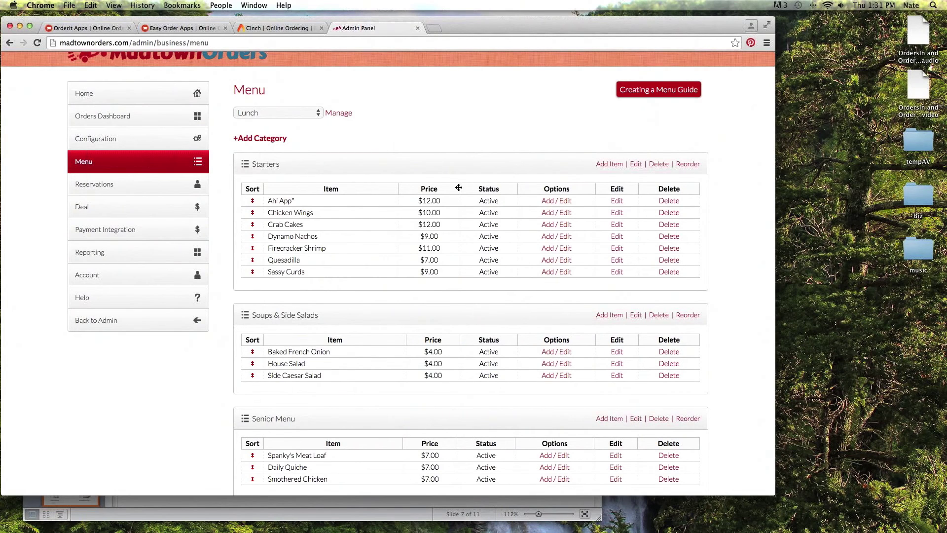
{"action": "scroll", "coordinate": [459, 188], "scroll_direction": "down", "scroll_amount": 3}
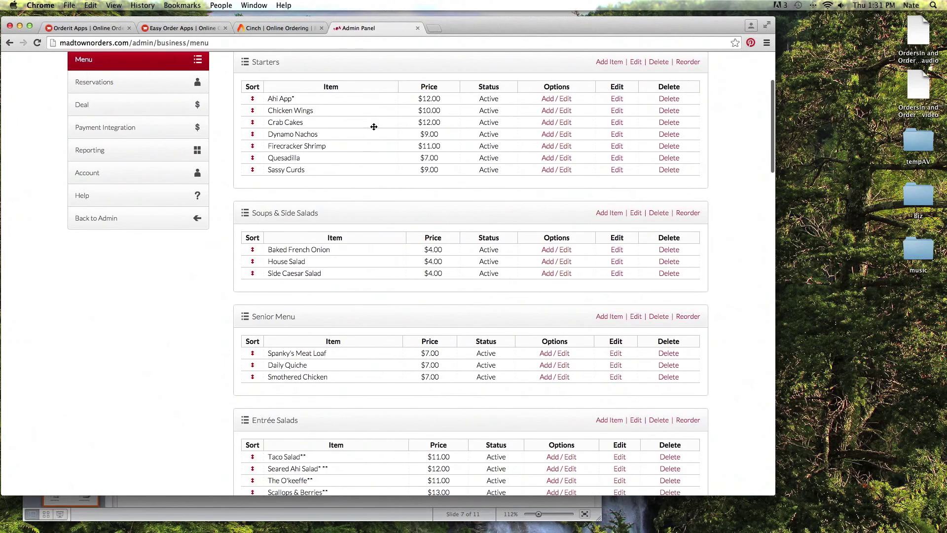
{"action": "scroll", "coordinate": [380, 126], "scroll_direction": "up", "scroll_amount": 2}
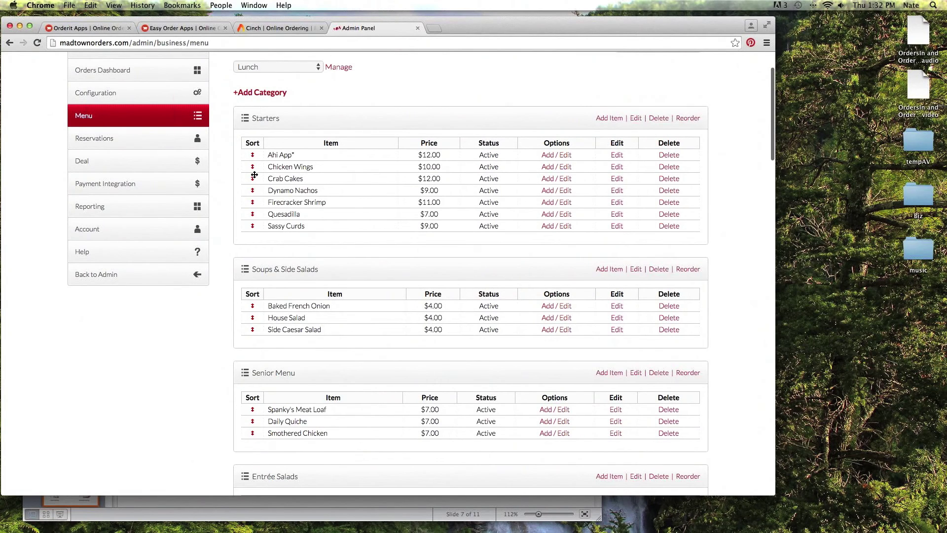
{"action": "scroll", "coordinate": [254, 175], "scroll_direction": "down", "scroll_amount": 1}
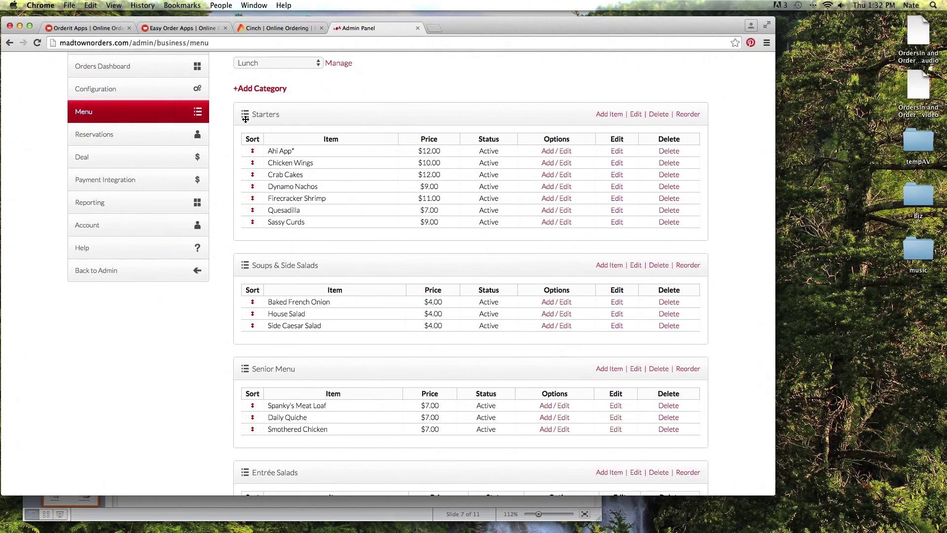
{"action": "mouse_move", "coordinate": [245, 118]}
{"action": "left_mouse_down"}
{"action": "mouse_move", "coordinate": [228, 317]}
{"action": "mouse_move", "coordinate": [249, 106]}
{"action": "left_mouse_up"}
{"action": "scroll", "coordinate": [315, 207], "scroll_direction": "down", "scroll_amount": 10}
{"action": "scroll", "coordinate": [321, 184], "scroll_direction": "down", "scroll_amount": 10}
{"action": "scroll", "coordinate": [321, 183], "scroll_direction": "up", "scroll_amount": 20}
{"action": "scroll", "coordinate": [315, 186], "scroll_direction": "up", "scroll_amount": 3}
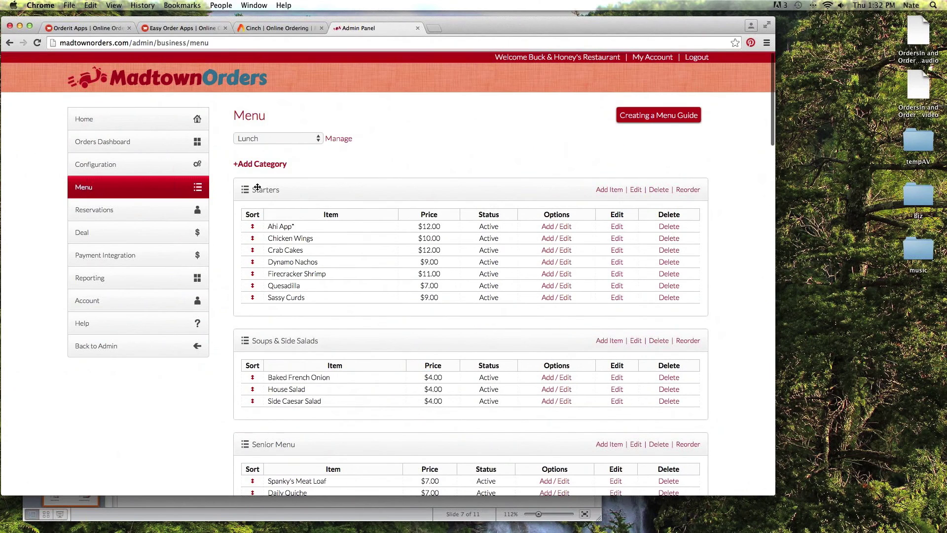
Check the Reservation type list on Reservations, leaving OpenTable selected, then go to Deal.
{"action": "left_click", "coordinate": [128, 216]}
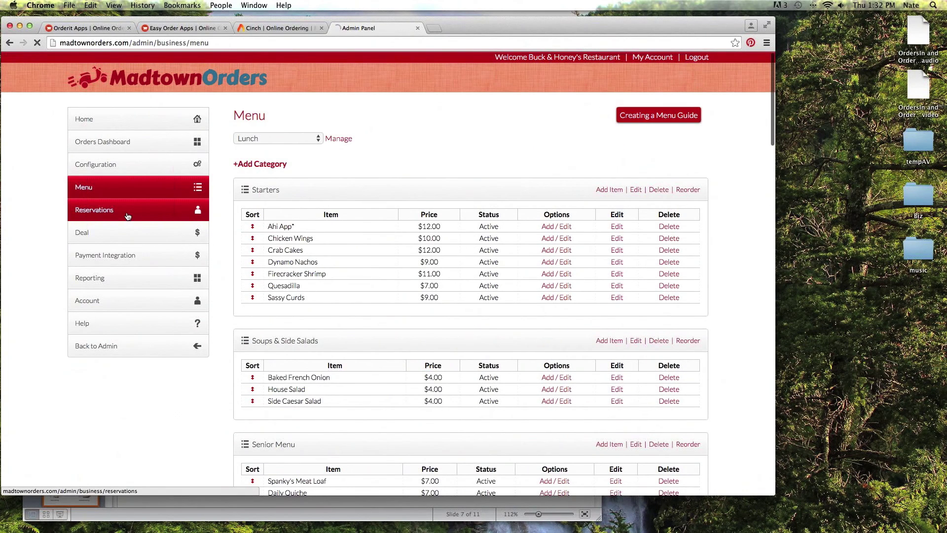
{"action": "scroll", "coordinate": [354, 208], "scroll_direction": "down", "scroll_amount": 2}
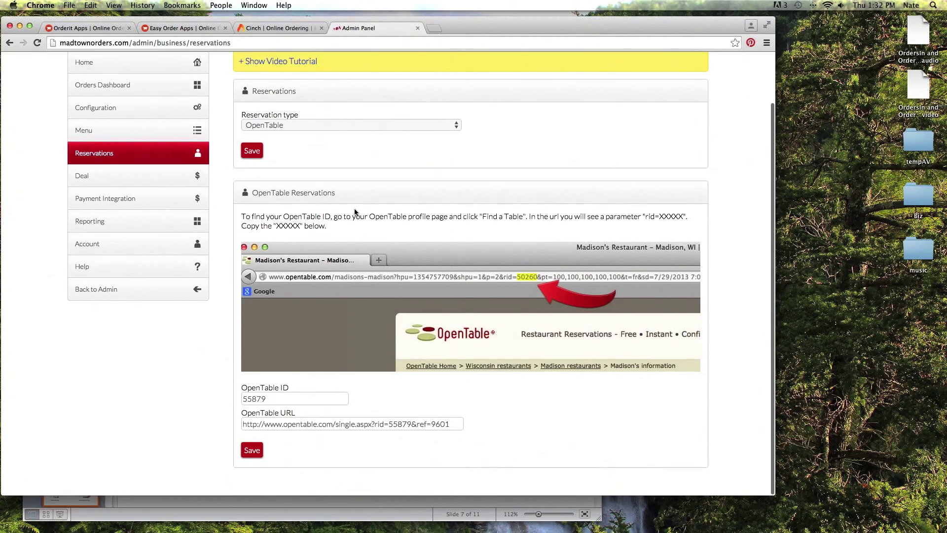
{"action": "scroll", "coordinate": [406, 170], "scroll_direction": "up", "scroll_amount": 2}
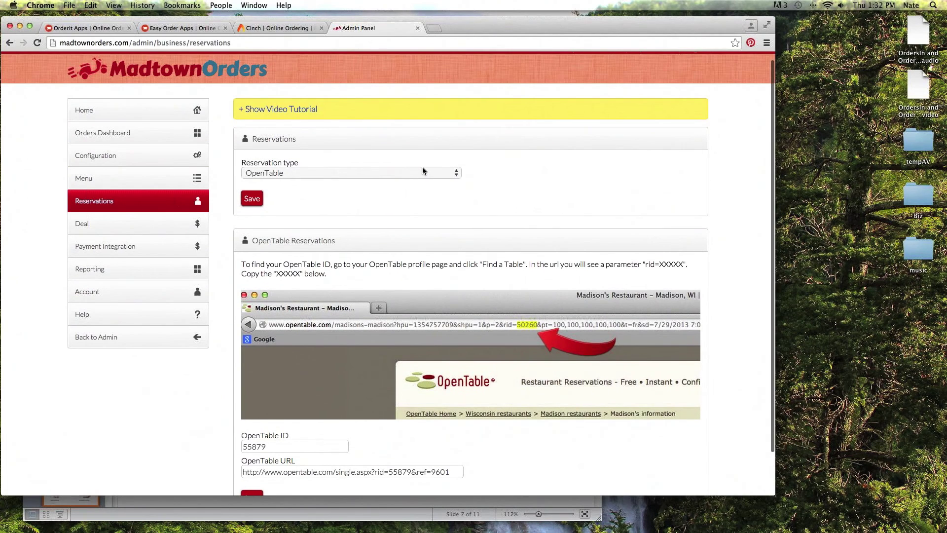
{"action": "left_click", "coordinate": [422, 173]}
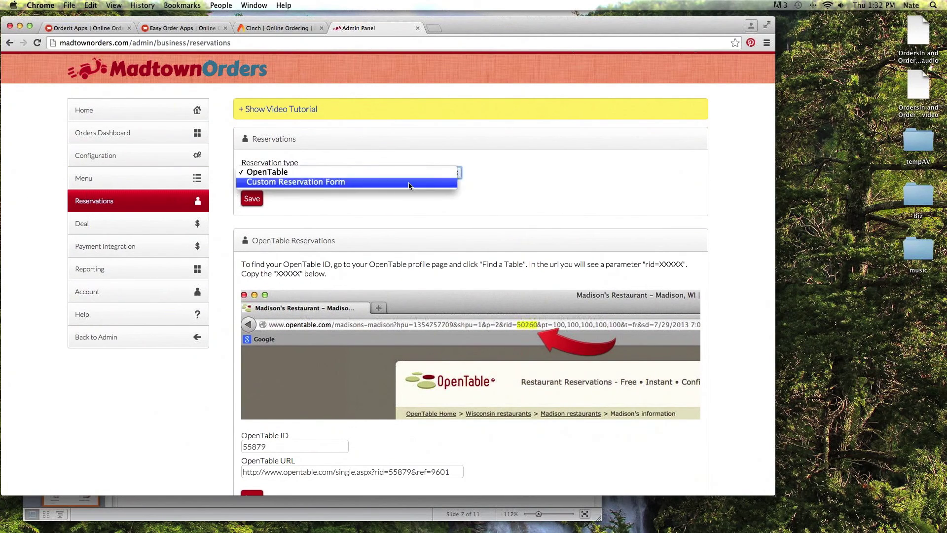
{"action": "left_click", "coordinate": [537, 167]}
{"action": "scroll", "coordinate": [494, 205], "scroll_direction": "down", "scroll_amount": 2}
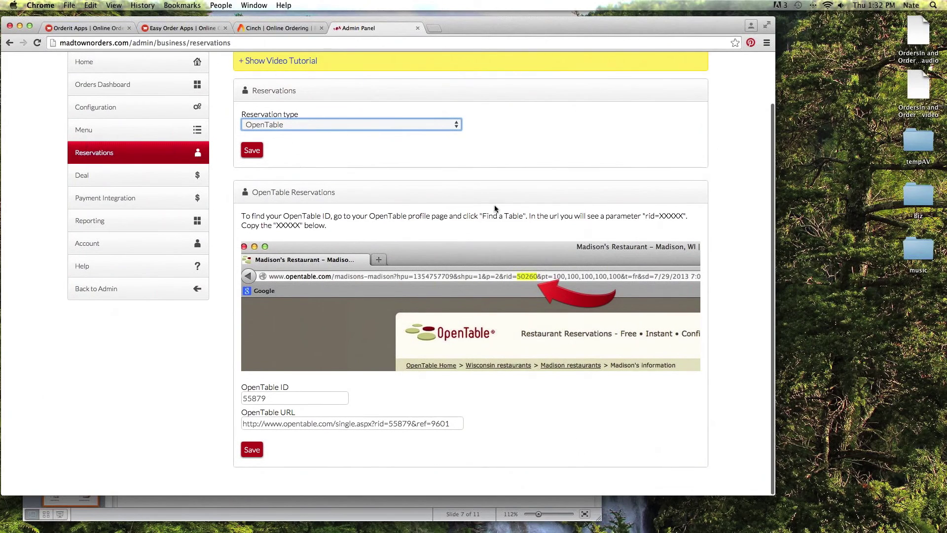
{"action": "left_click", "coordinate": [113, 180]}
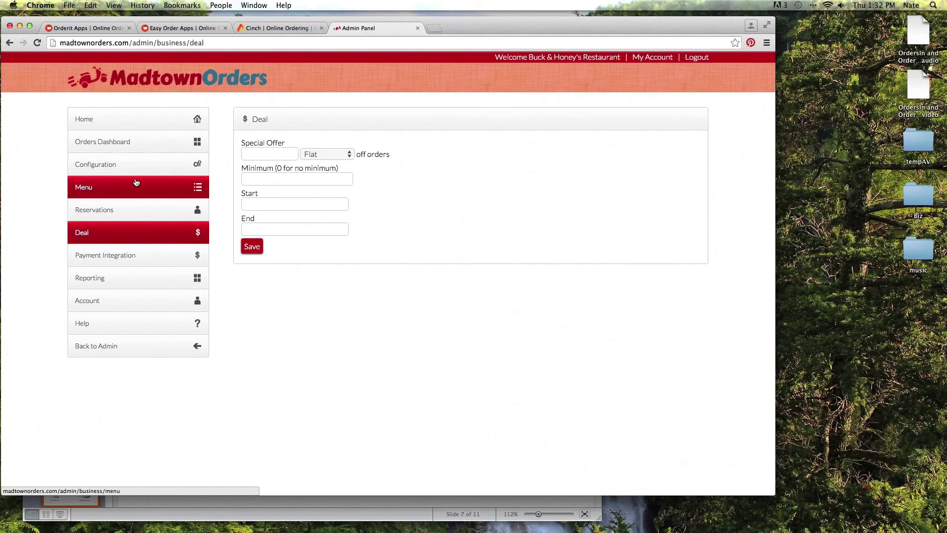
Open Payment Integration to review Stripe, PayPal in United States Dollar and cash Enabled.
{"action": "left_click", "coordinate": [168, 261]}
{"action": "scroll", "coordinate": [248, 238], "scroll_direction": "down", "scroll_amount": 1}
{"action": "scroll", "coordinate": [248, 238], "scroll_direction": "up", "scroll_amount": 1}
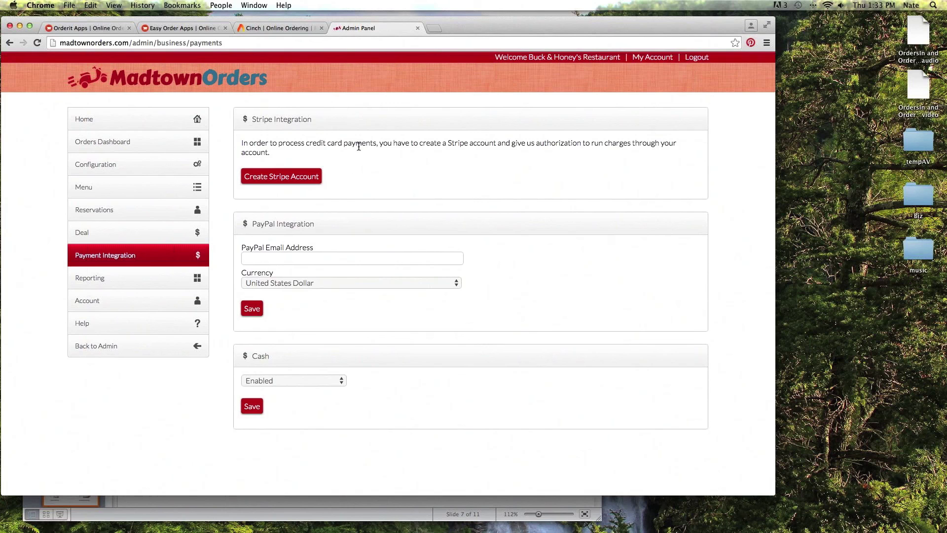
Run the Reporting page's sales report for 3/01/2015 through 10/08/2015.
{"action": "left_click", "coordinate": [106, 277]}
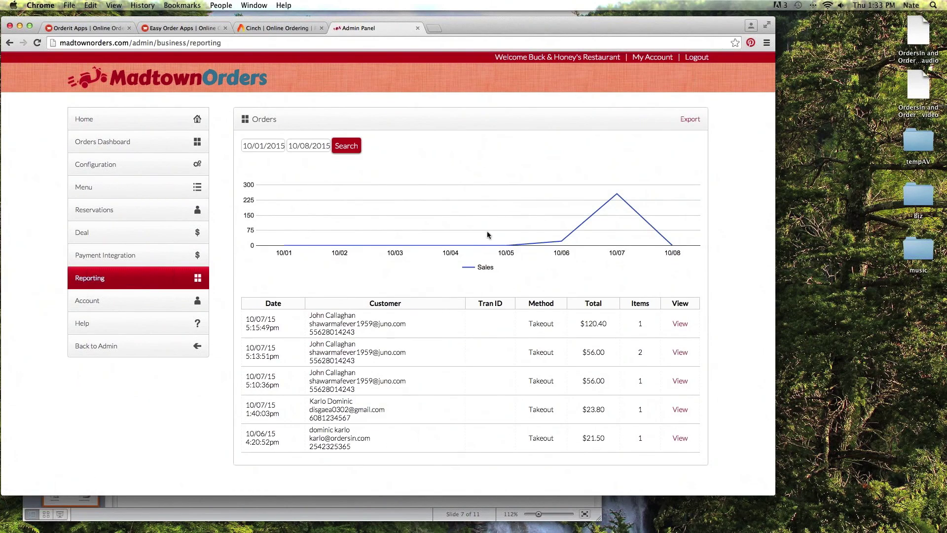
{"action": "left_click", "coordinate": [246, 145]}
{"action": "double_click", "coordinate": [246, 146]}
{"action": "type", "text": "3"}
{"action": "left_click", "coordinate": [351, 147]}
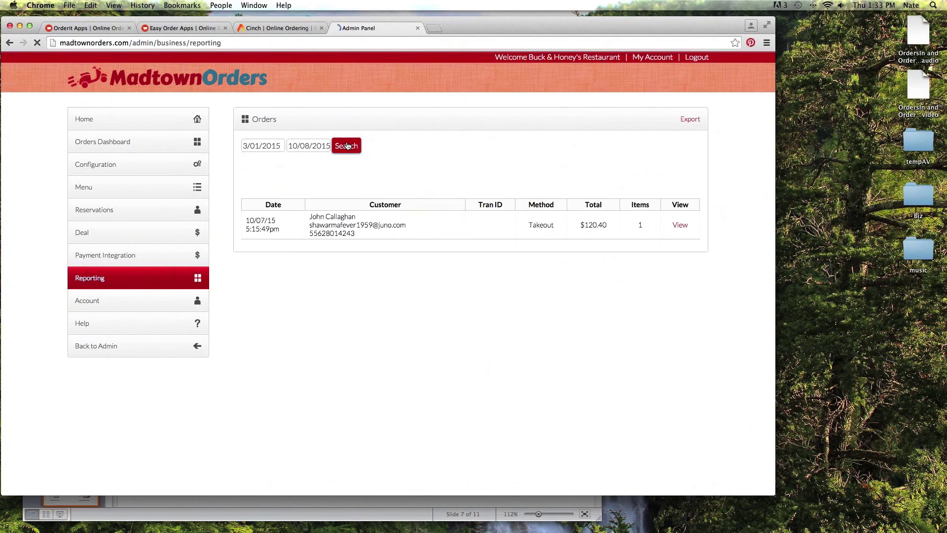
Scroll through the orders table below the sales chart.
{"action": "scroll", "coordinate": [382, 190], "scroll_direction": "down", "scroll_amount": 10}
{"action": "scroll", "coordinate": [411, 197], "scroll_direction": "up", "scroll_amount": 10}
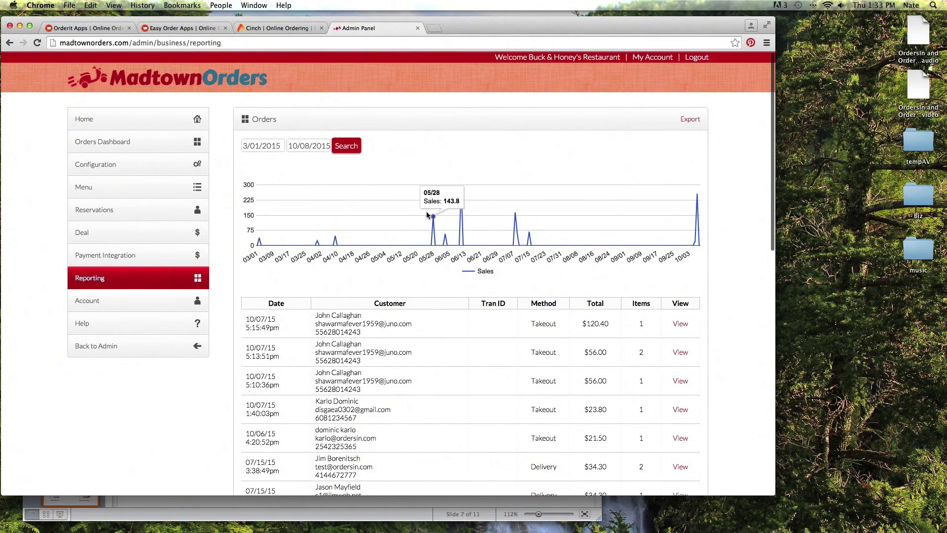
{"action": "mouse_move", "coordinate": [439, 222]}
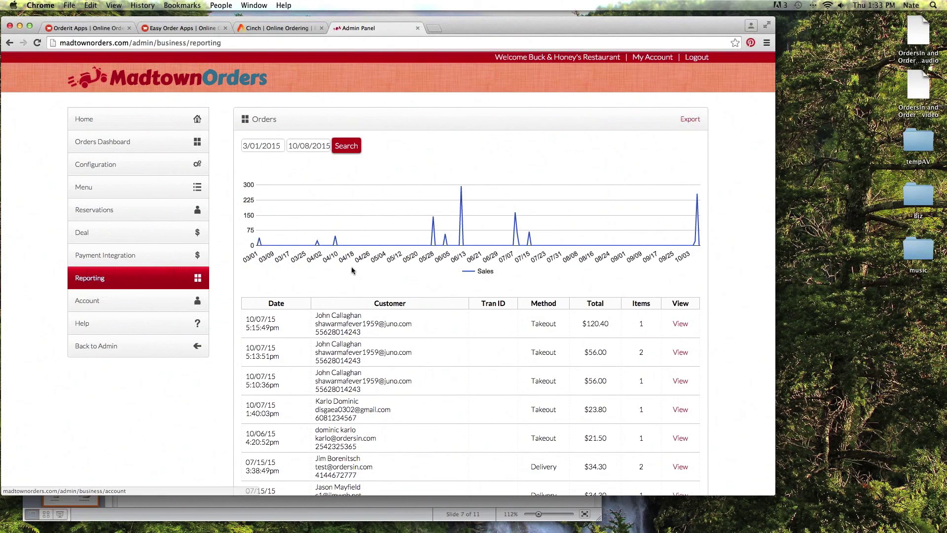
{"action": "scroll", "coordinate": [210, 293], "scroll_direction": "down", "scroll_amount": 1}
{"action": "scroll", "coordinate": [209, 292], "scroll_direction": "down", "scroll_amount": 10}
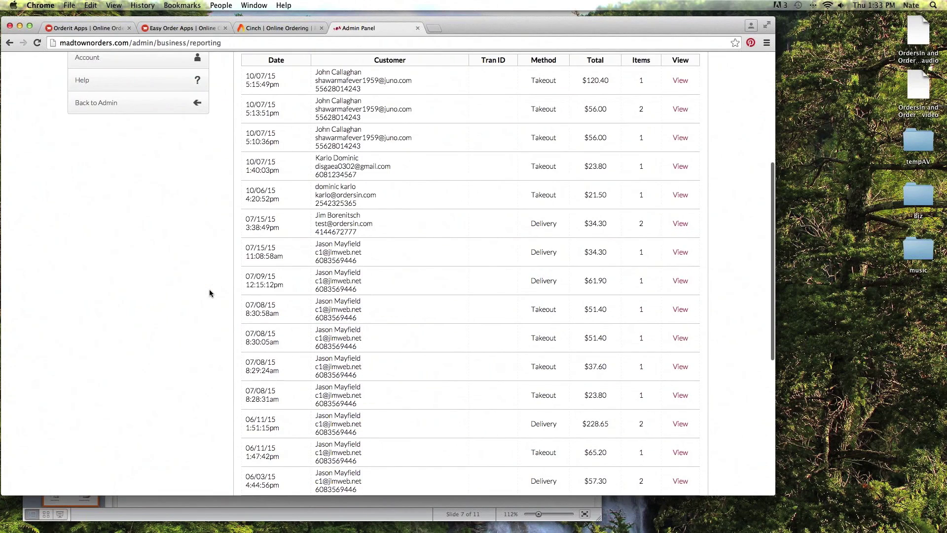
{"action": "scroll", "coordinate": [209, 291], "scroll_direction": "up", "scroll_amount": 10}
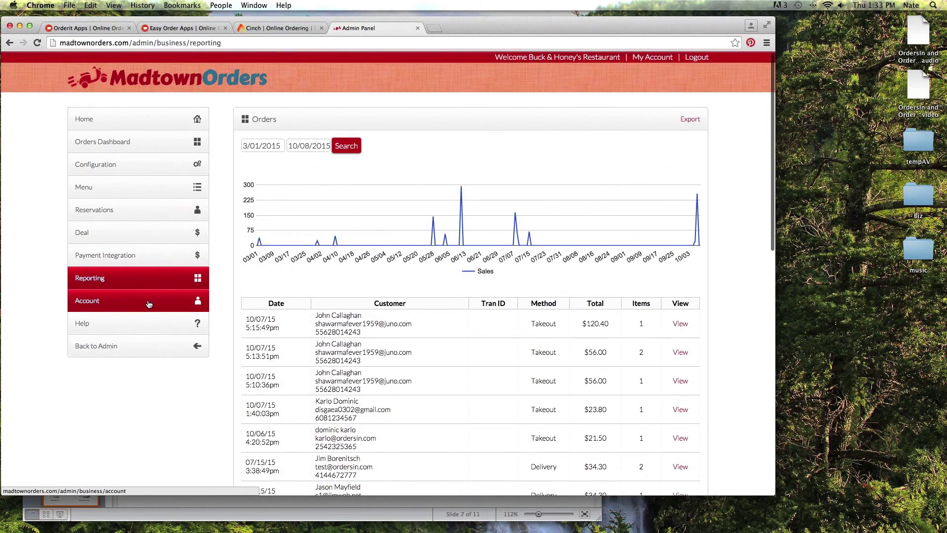
Show Buck & Honey's Account page with name, email, password and cancellation options.
{"action": "left_click", "coordinate": [147, 301]}
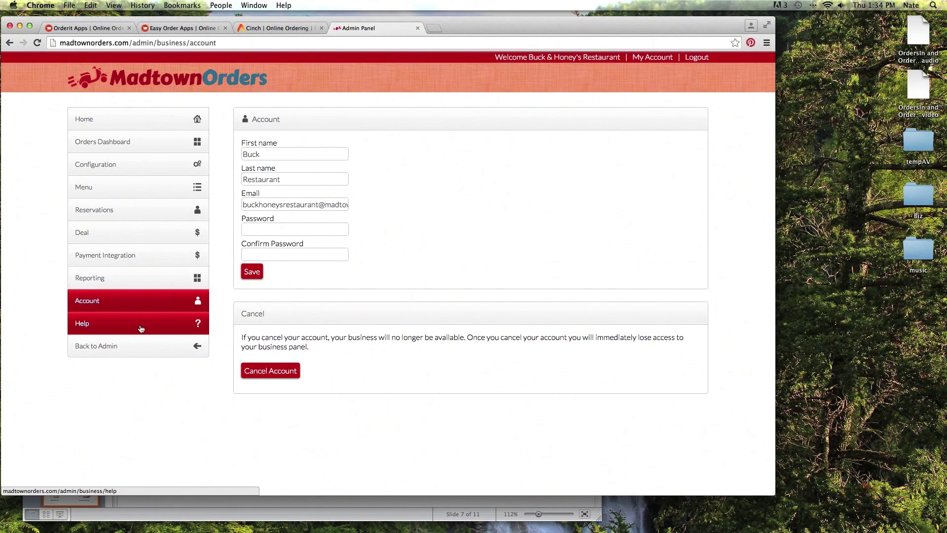
Go back to the partner Admin Panel and scroll down to the restaurant Menus table.
{"action": "left_click", "coordinate": [131, 348]}
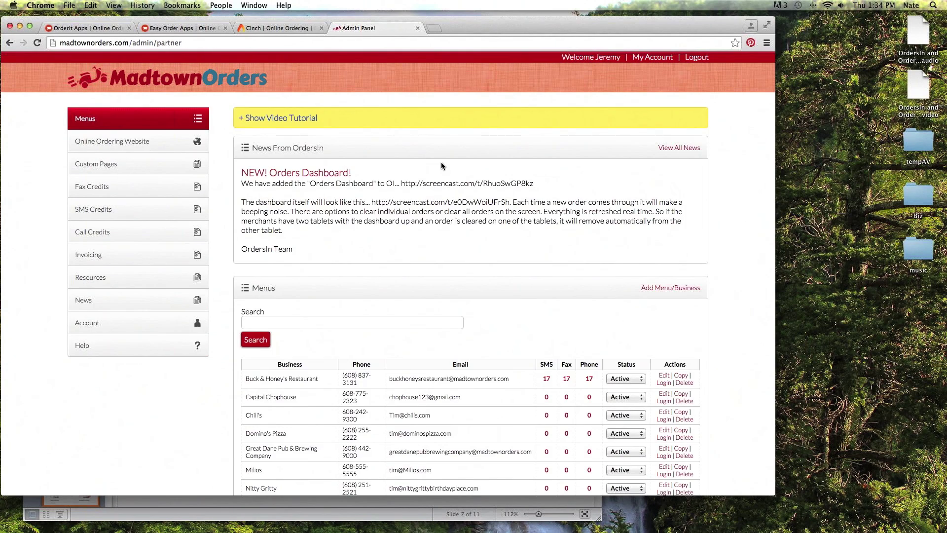
{"action": "scroll", "coordinate": [444, 163], "scroll_direction": "down", "scroll_amount": 8}
{"action": "scroll", "coordinate": [448, 165], "scroll_direction": "up", "scroll_amount": 8}
{"action": "scroll", "coordinate": [451, 156], "scroll_direction": "down", "scroll_amount": 3}
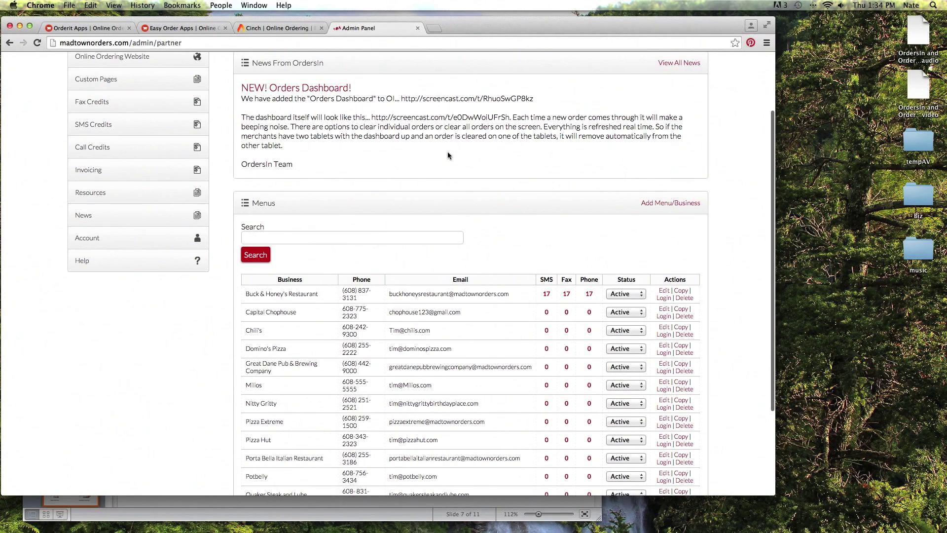